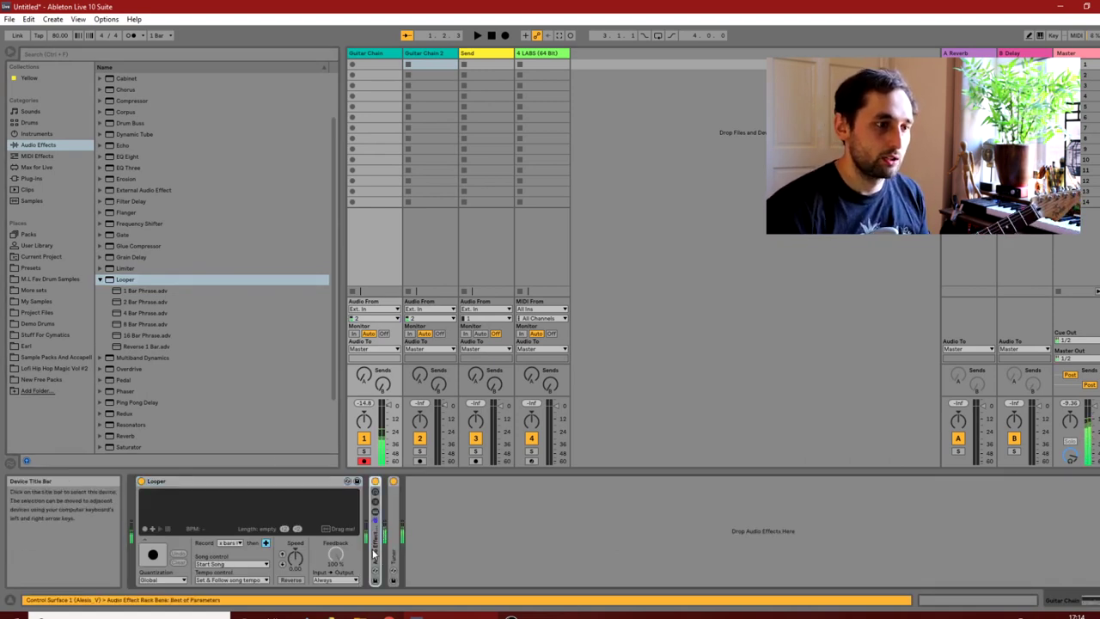
Step: Hide the info view and start recording in the Looper on the Guitar Chain track
{"action": "left_click", "coordinate": [10, 599]}
{"action": "left_click", "coordinate": [32, 560]}
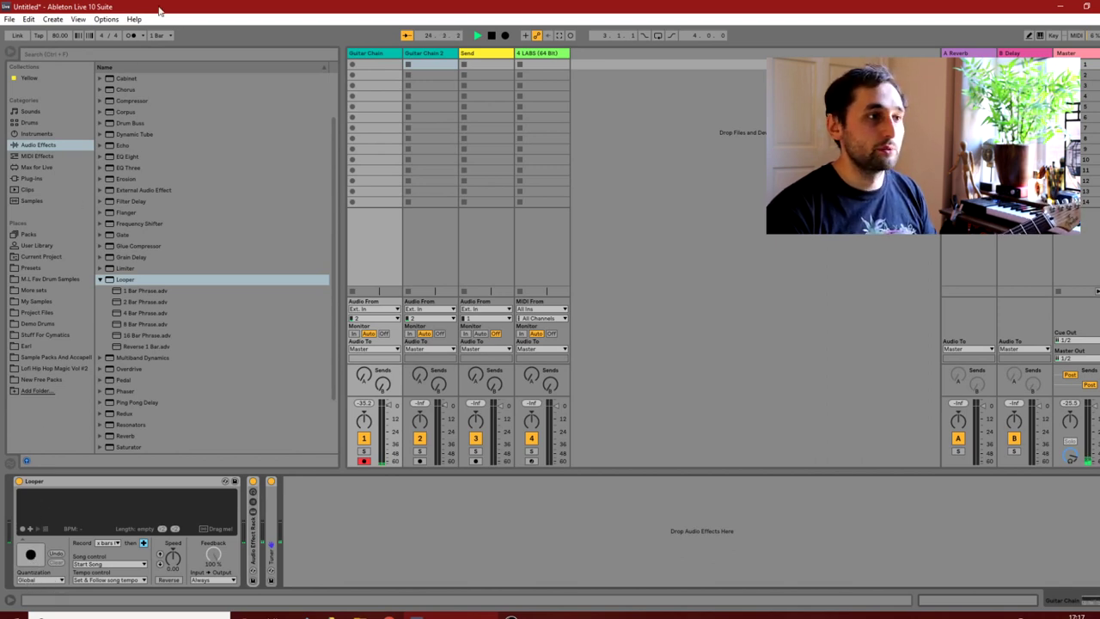
Step: Check the global quantization options and set the Looper's own quantization to 2 Bars
{"action": "left_click", "coordinate": [161, 36]}
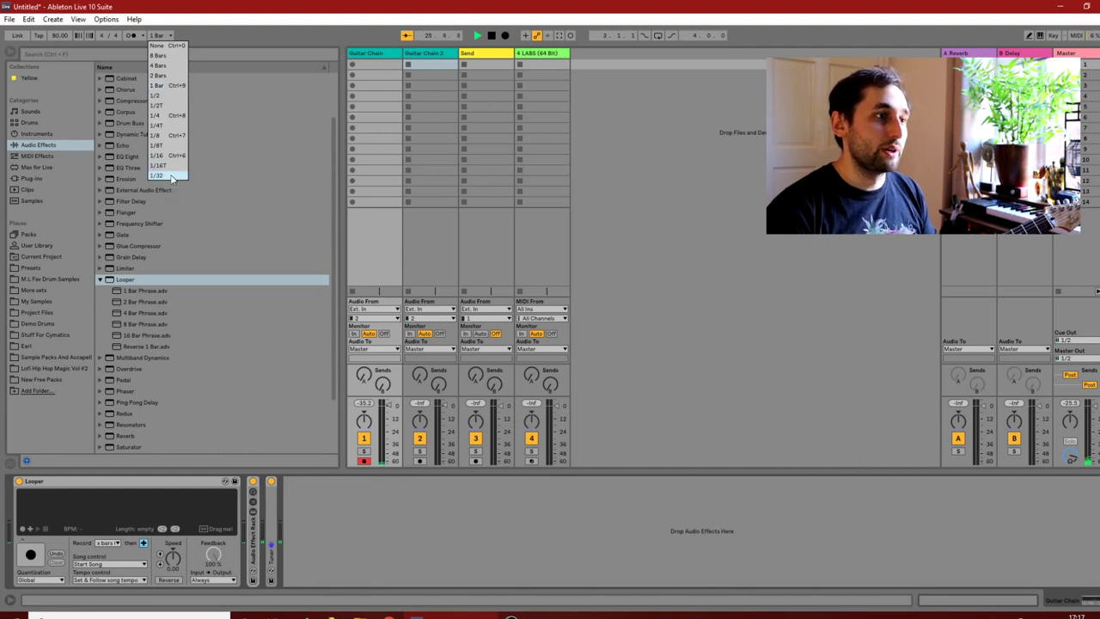
{"action": "left_click", "coordinate": [228, 42]}
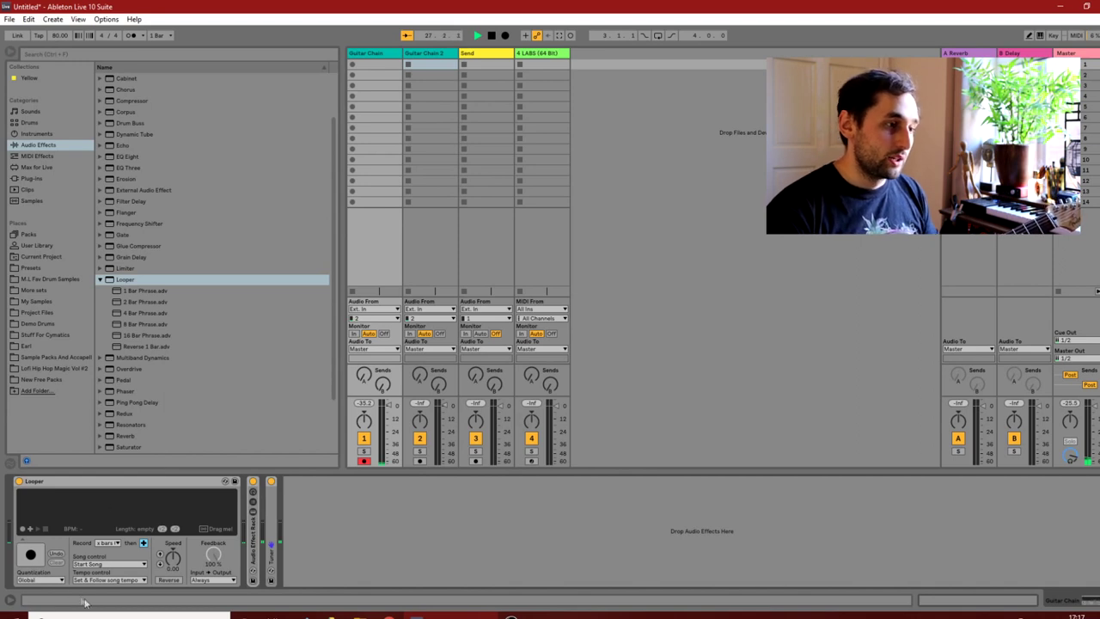
{"action": "left_click", "coordinate": [58, 581]}
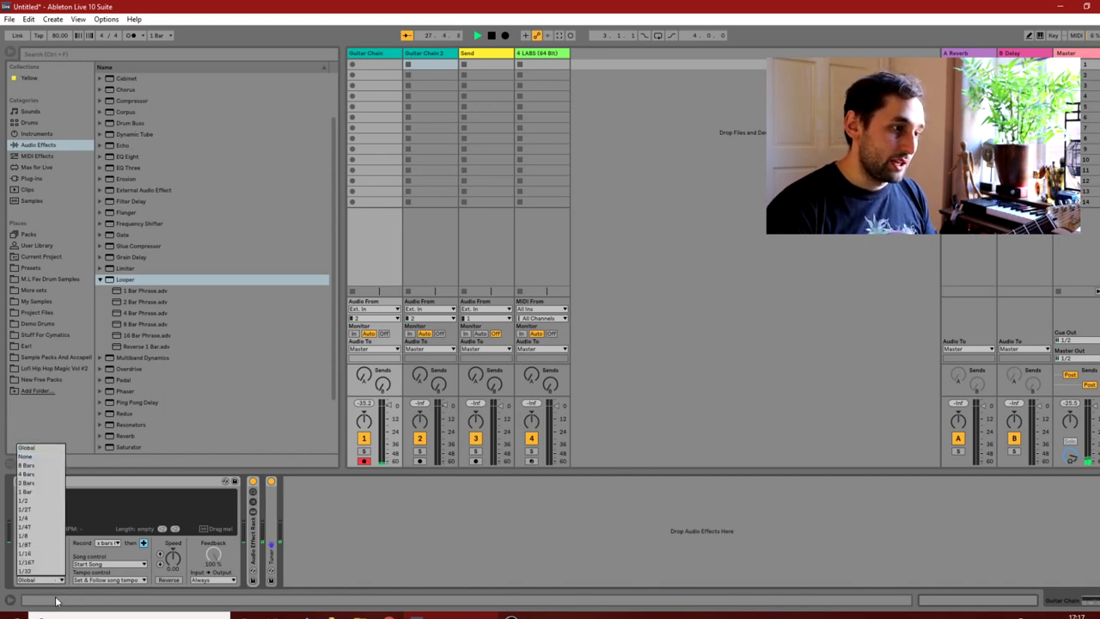
{"action": "left_click", "coordinate": [39, 482]}
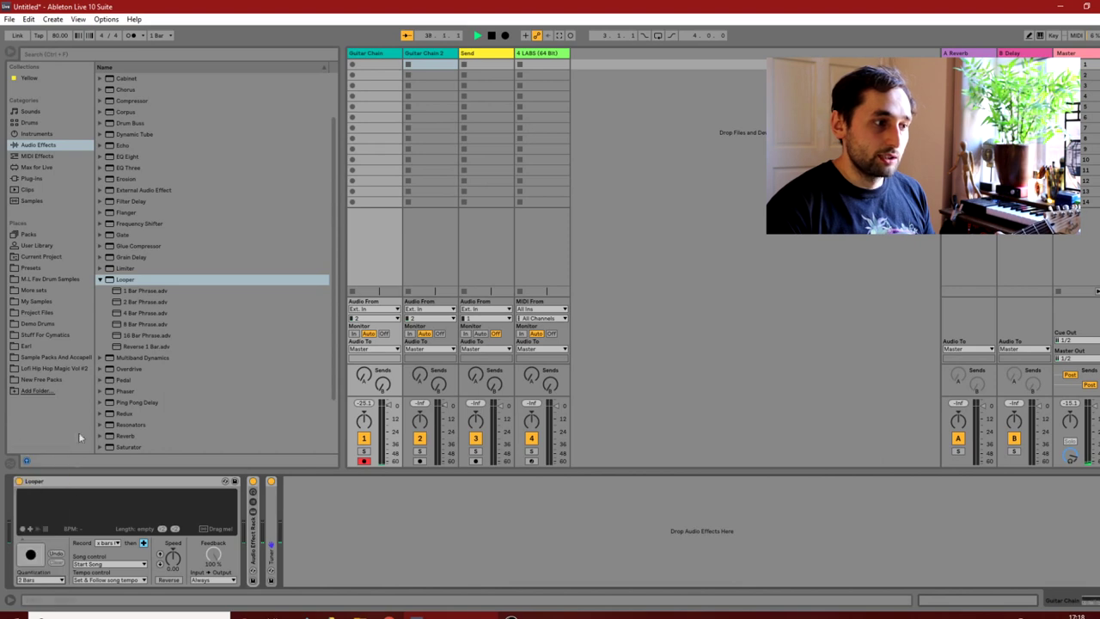
Step: Turn on the metronome and set the Looper's quantization to None
{"action": "left_click", "coordinate": [128, 36]}
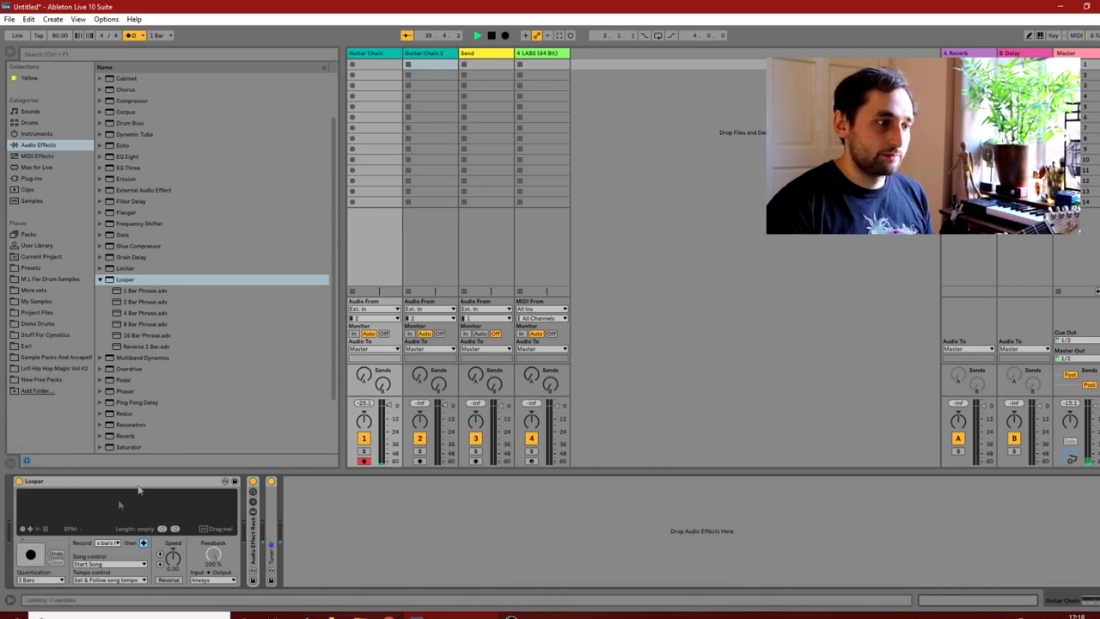
{"action": "left_click", "coordinate": [39, 580]}
{"action": "left_click", "coordinate": [39, 449]}
Step: Record a short unquantized guitar loop in the Looper, switch it to overdubbing, and clear it
{"action": "left_click", "coordinate": [32, 557]}
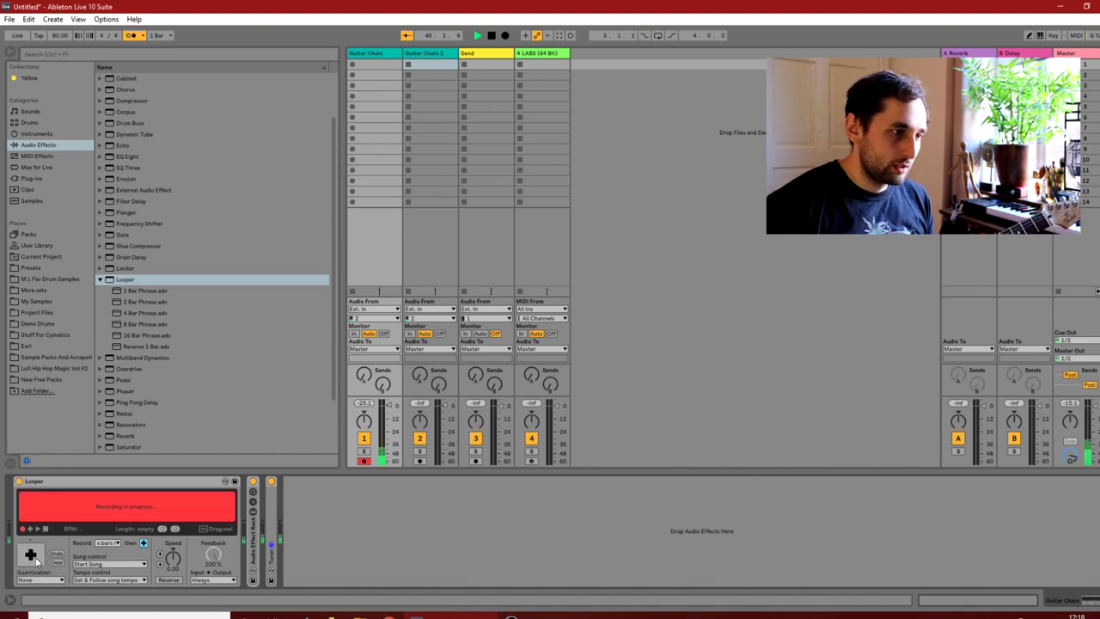
{"action": "left_click", "coordinate": [36, 560]}
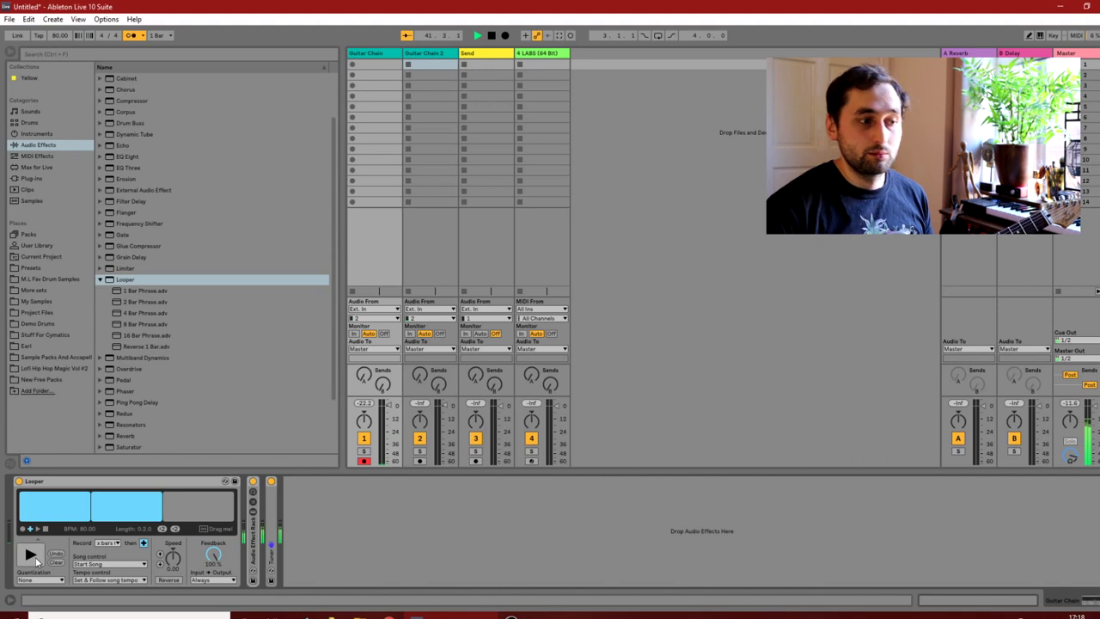
{"action": "left_click", "coordinate": [53, 559]}
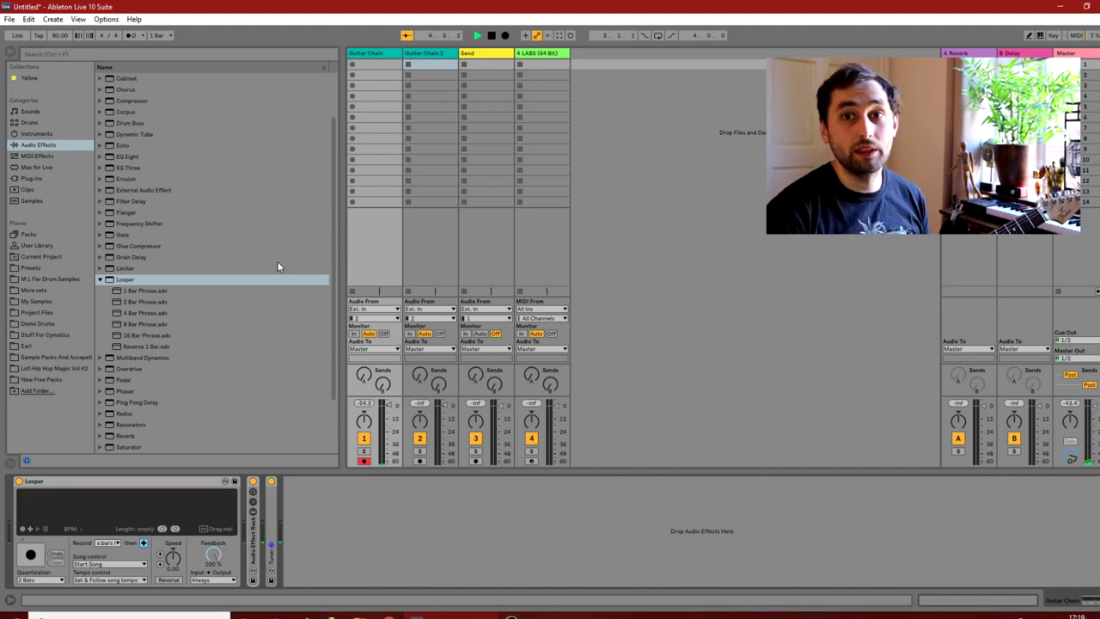
Step: Record guitar into the Looper with 2 Bars quantization and stop the song
{"action": "left_click", "coordinate": [31, 554]}
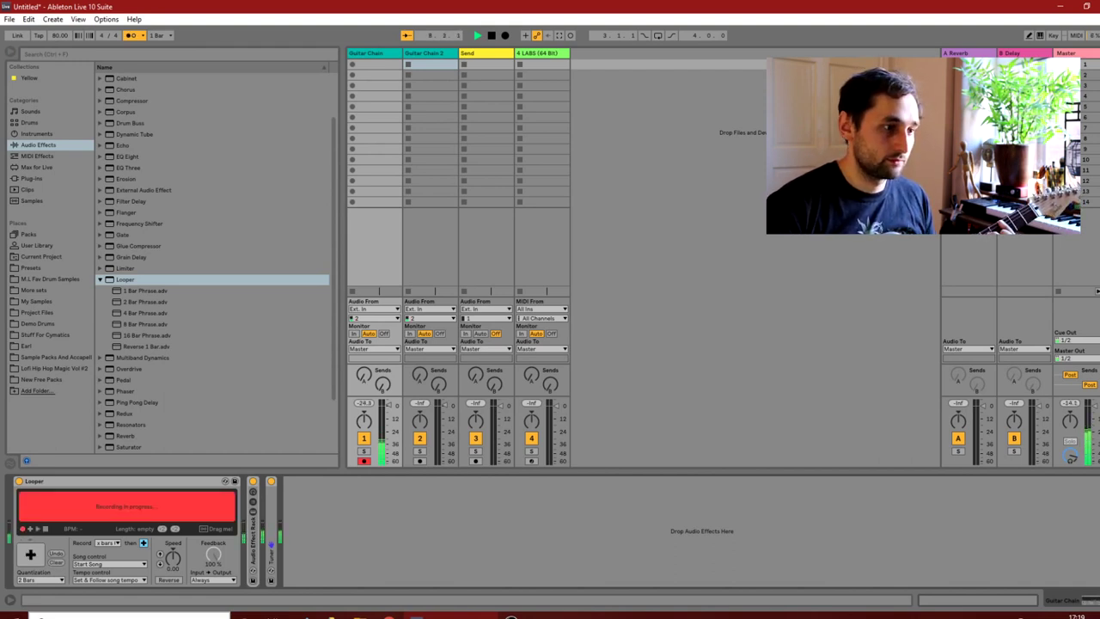
{"action": "key", "text": "space"}
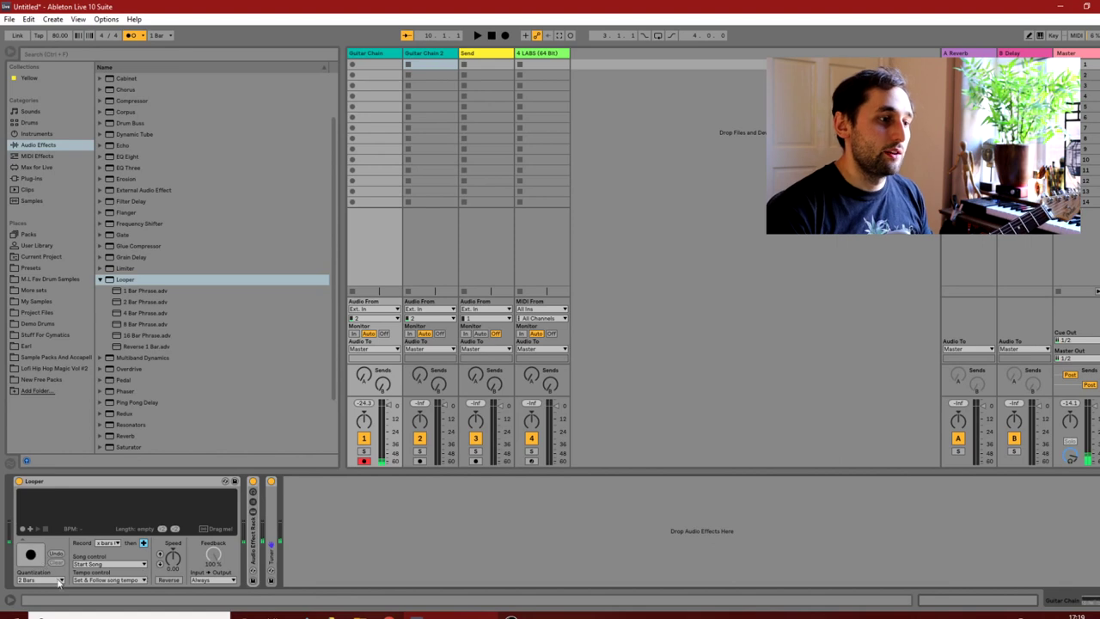
Step: Set the Looper's record length to 1 bar and make it switch to playback when recording ends
{"action": "left_click", "coordinate": [115, 544]}
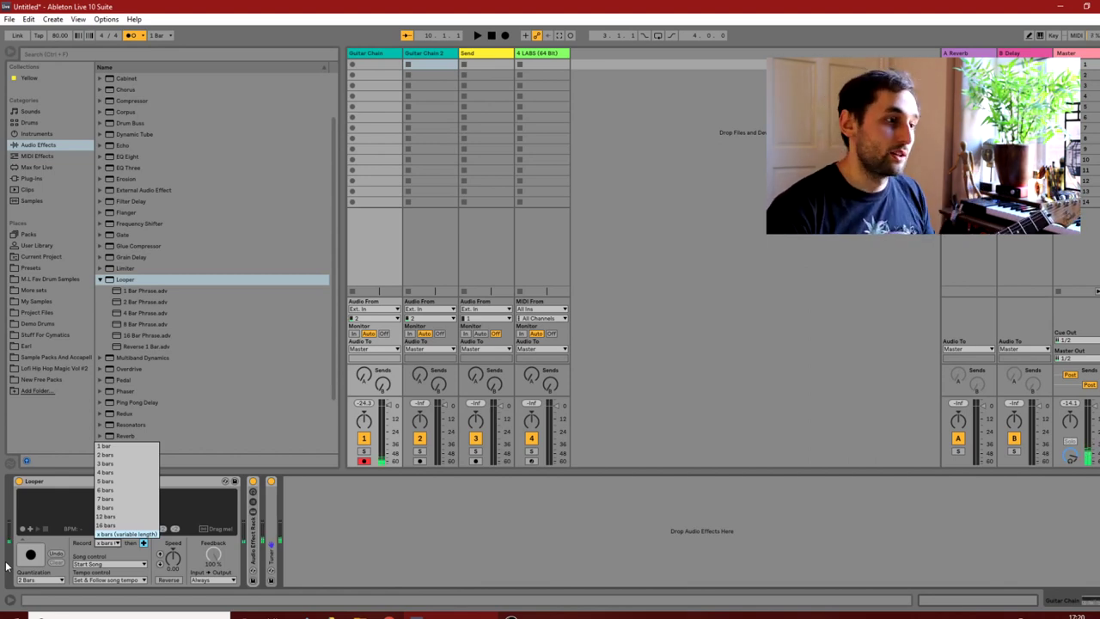
{"action": "left_click", "coordinate": [107, 446]}
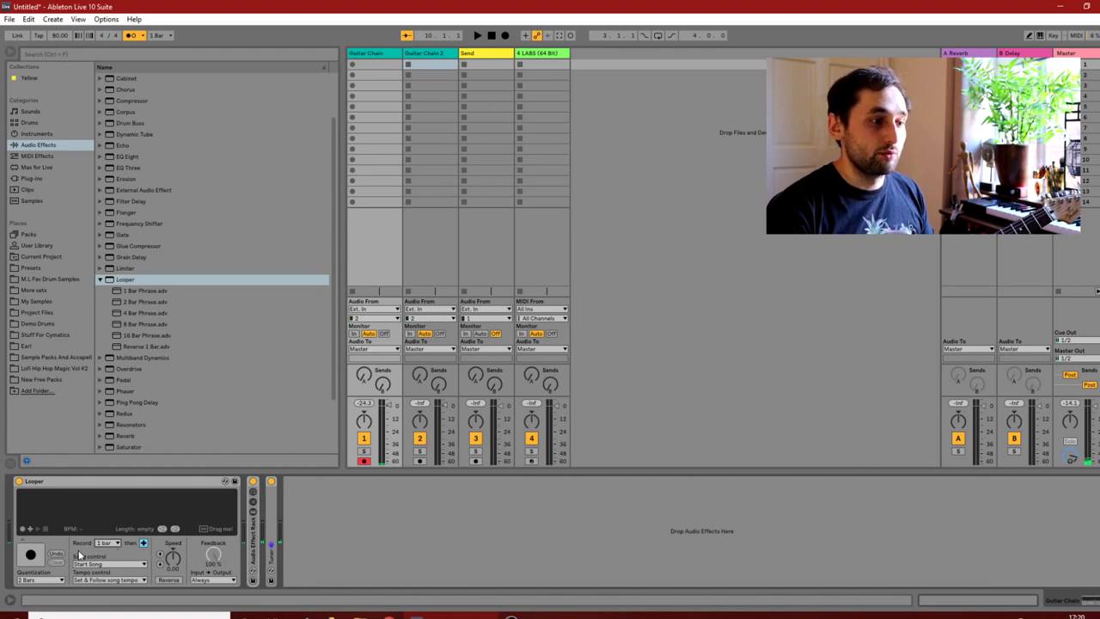
{"action": "left_click", "coordinate": [143, 544]}
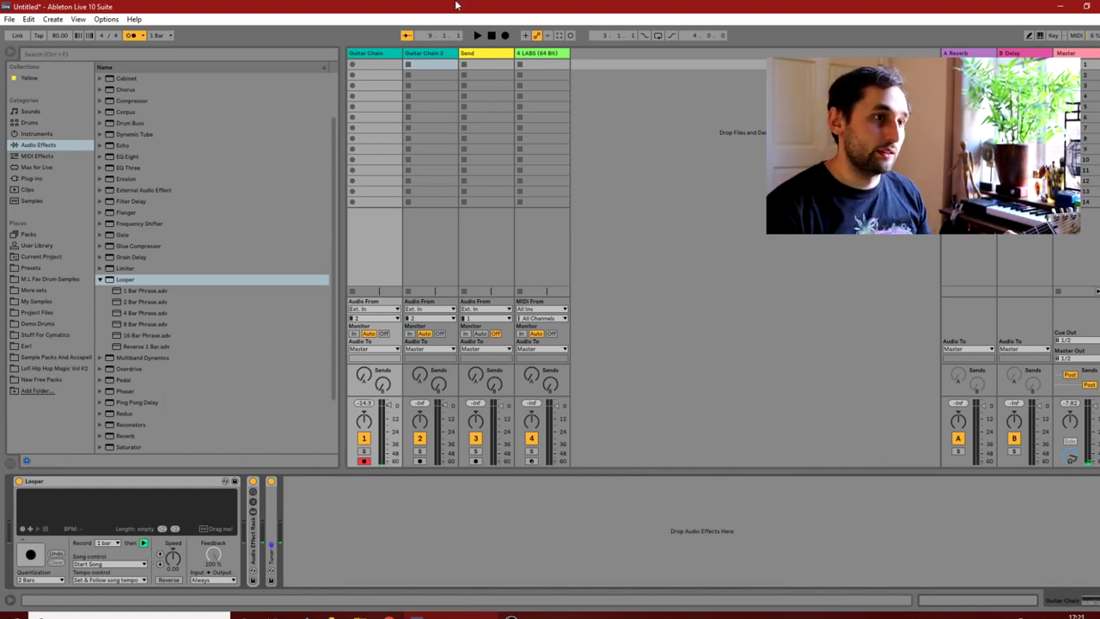
Step: Start the song and record a one-bar guitar loop in the Looper
{"action": "left_click", "coordinate": [480, 37]}
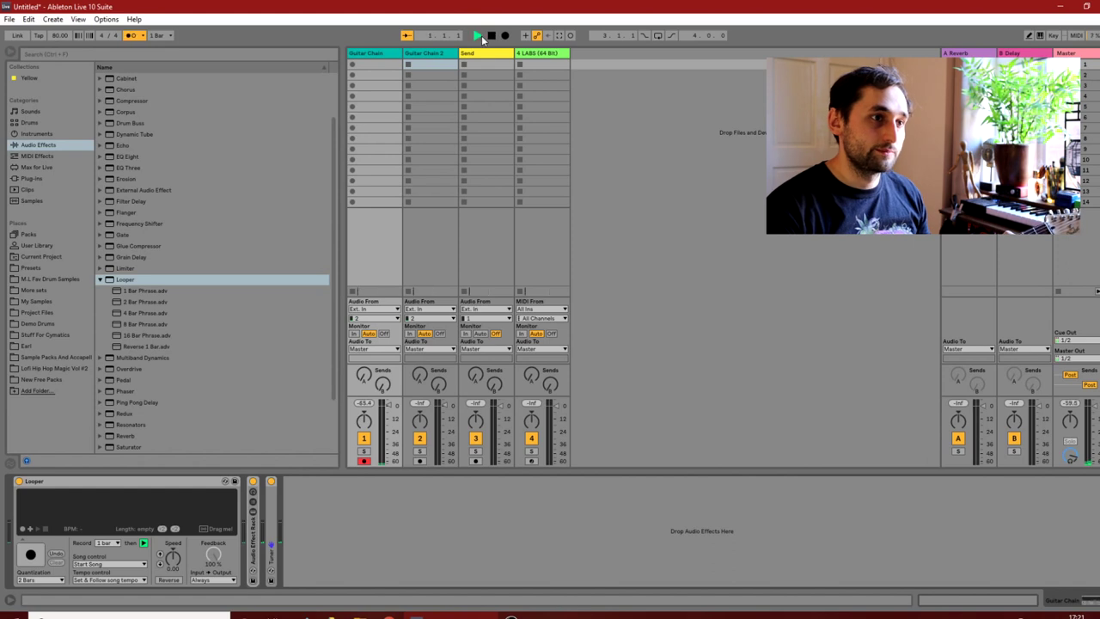
{"action": "left_click", "coordinate": [30, 554]}
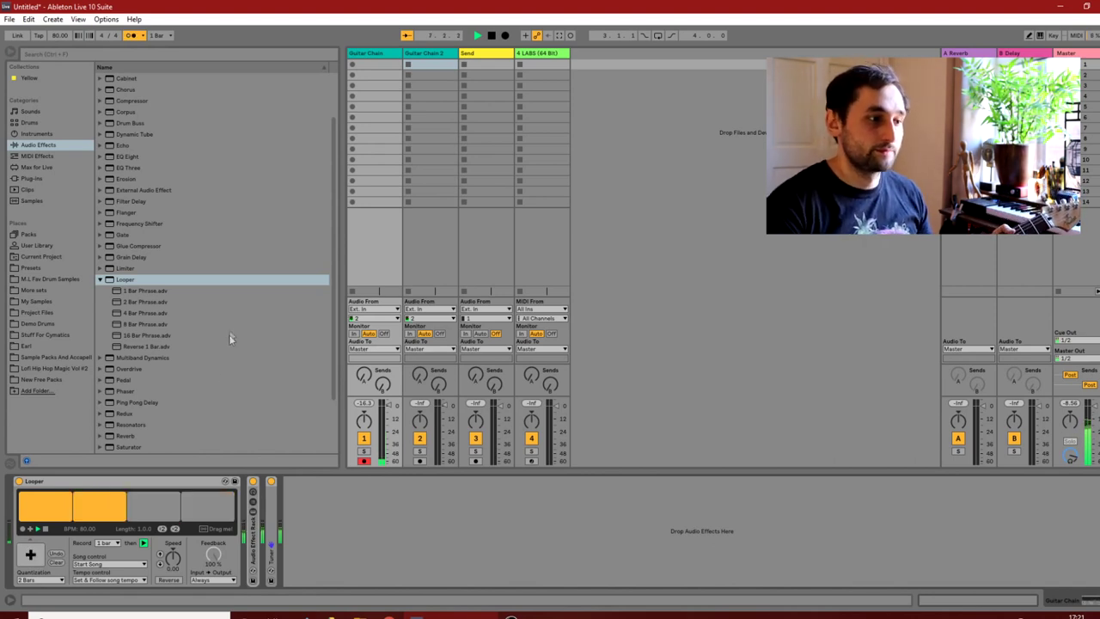
Step: Set the Looper to overdub after recording, overdub onto the one-bar loop, and return it to playback before stopping
{"action": "left_click", "coordinate": [144, 543]}
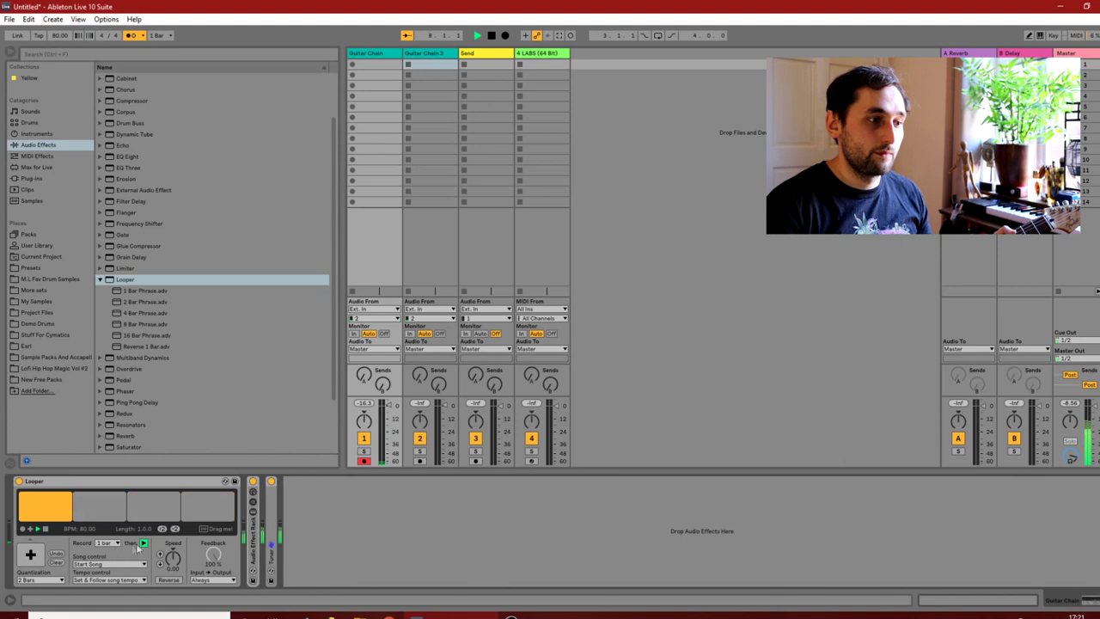
{"action": "left_click", "coordinate": [29, 554]}
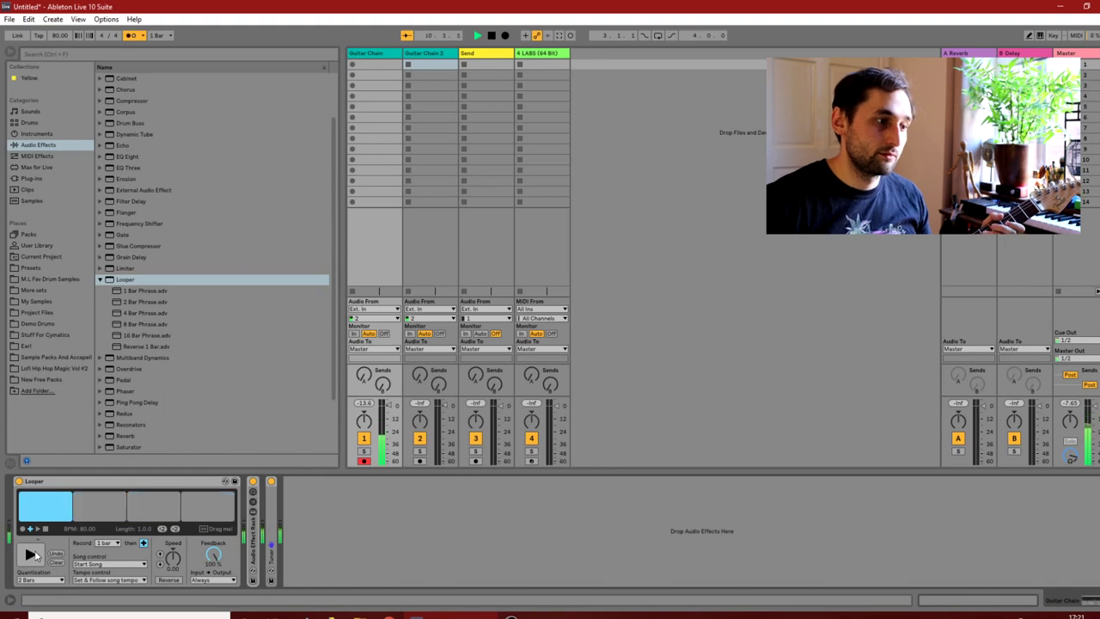
{"action": "left_click", "coordinate": [34, 555]}
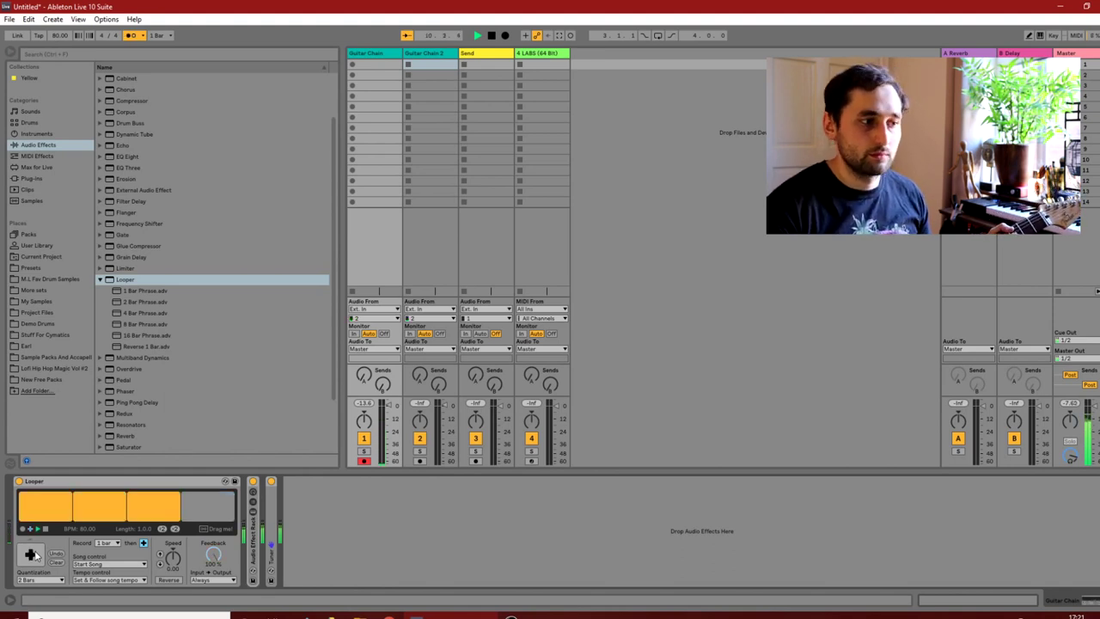
{"action": "double_click", "coordinate": [32, 554]}
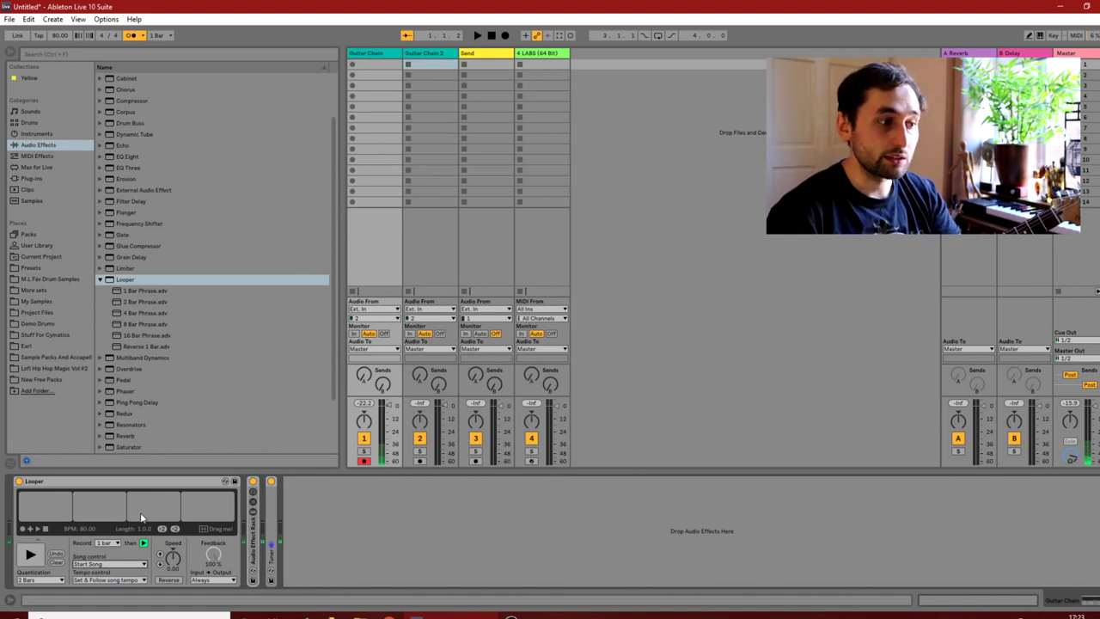
Step: Set the Looper's song control to None and stop the song
{"action": "left_click", "coordinate": [108, 565]}
{"action": "left_click", "coordinate": [112, 573]}
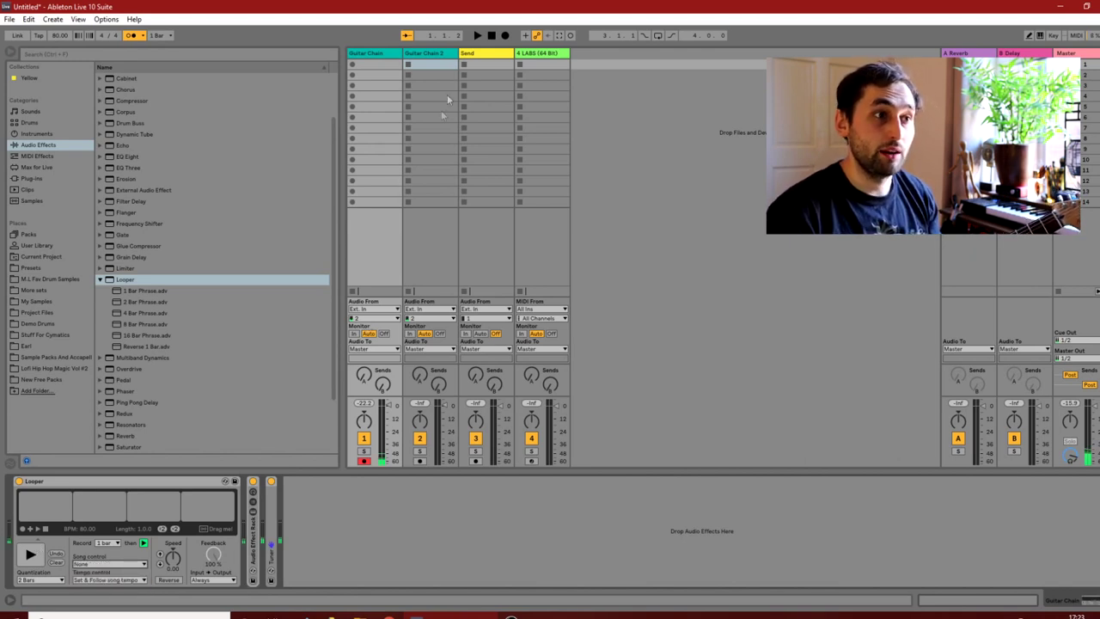
{"action": "left_click", "coordinate": [491, 36]}
Step: Set the Looper's song control to Start Song and test it by playing the loop, ending with the song stopped
{"action": "left_click", "coordinate": [131, 565]}
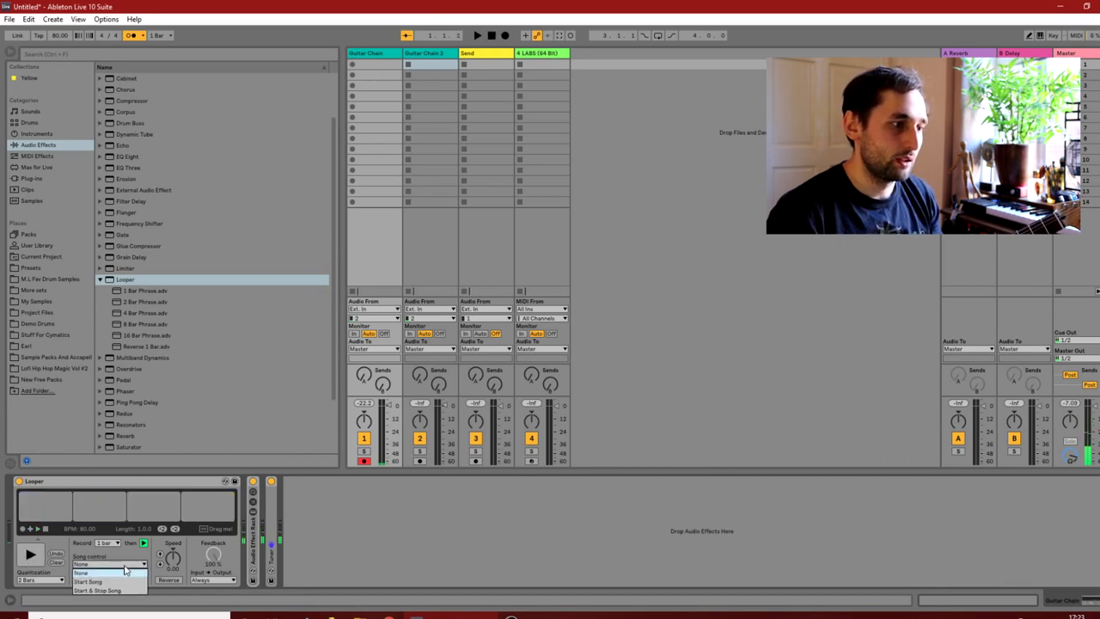
{"action": "left_click", "coordinate": [107, 583]}
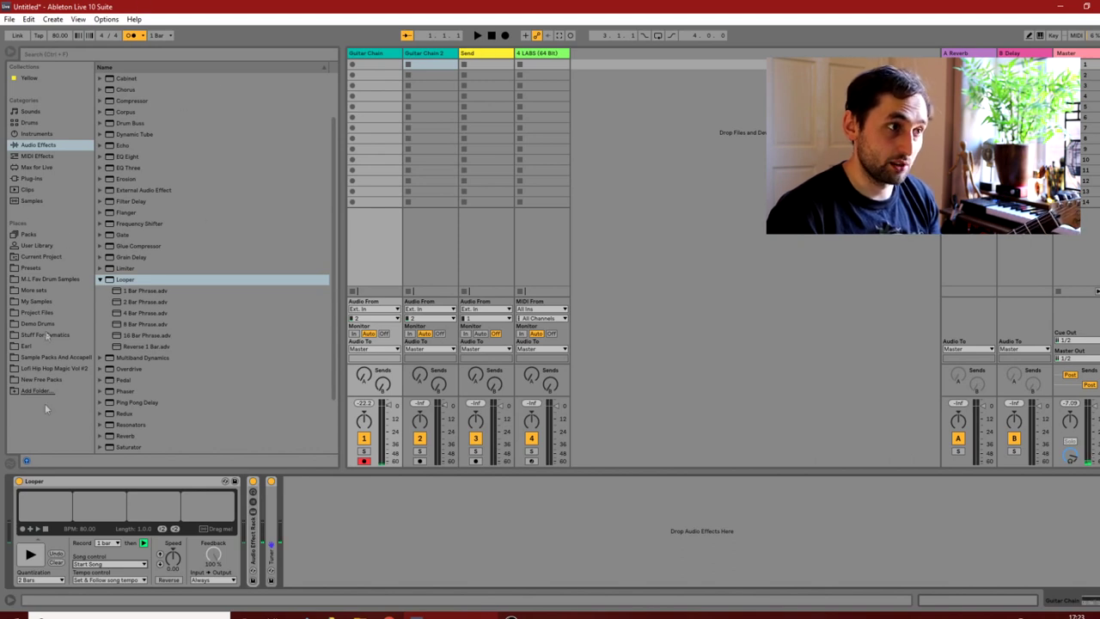
{"action": "left_click", "coordinate": [30, 554]}
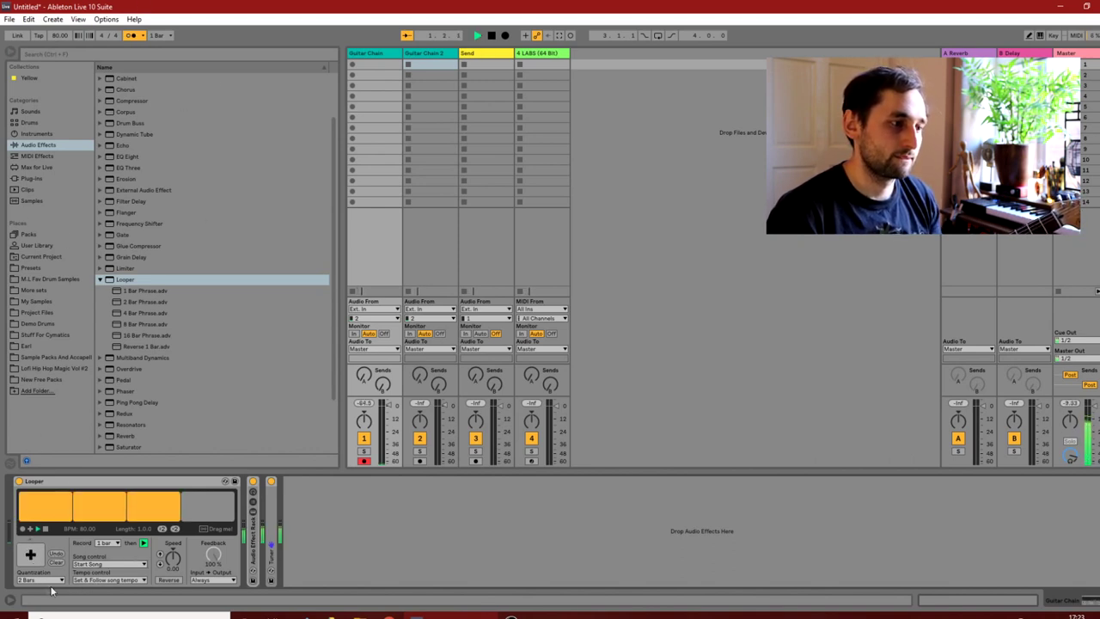
{"action": "left_click", "coordinate": [30, 557]}
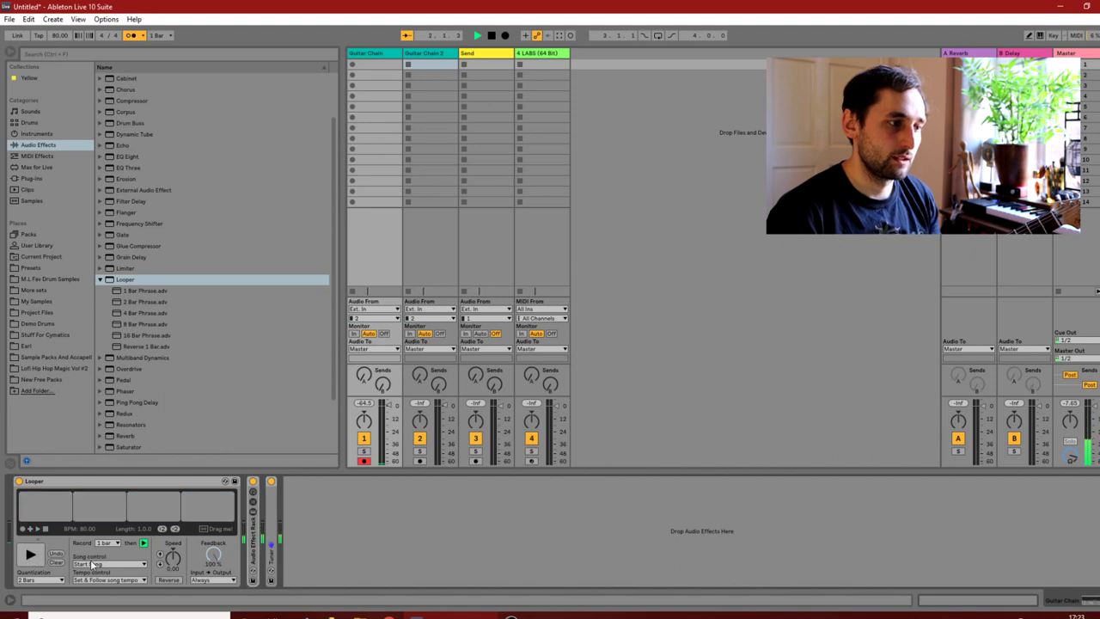
{"action": "left_click", "coordinate": [95, 564]}
{"action": "left_click", "coordinate": [491, 36]}
{"action": "left_click", "coordinate": [491, 36]}
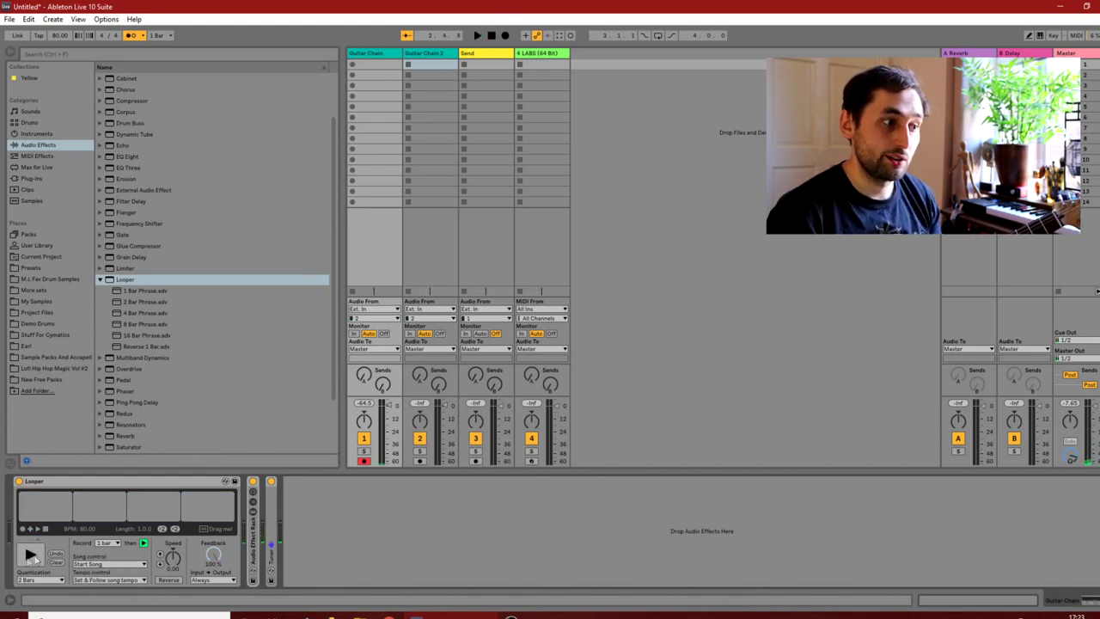
Step: Set the Looper's song control to Start & Stop Song and test it by playing and stopping the loop
{"action": "left_click", "coordinate": [120, 564]}
{"action": "left_click", "coordinate": [117, 591]}
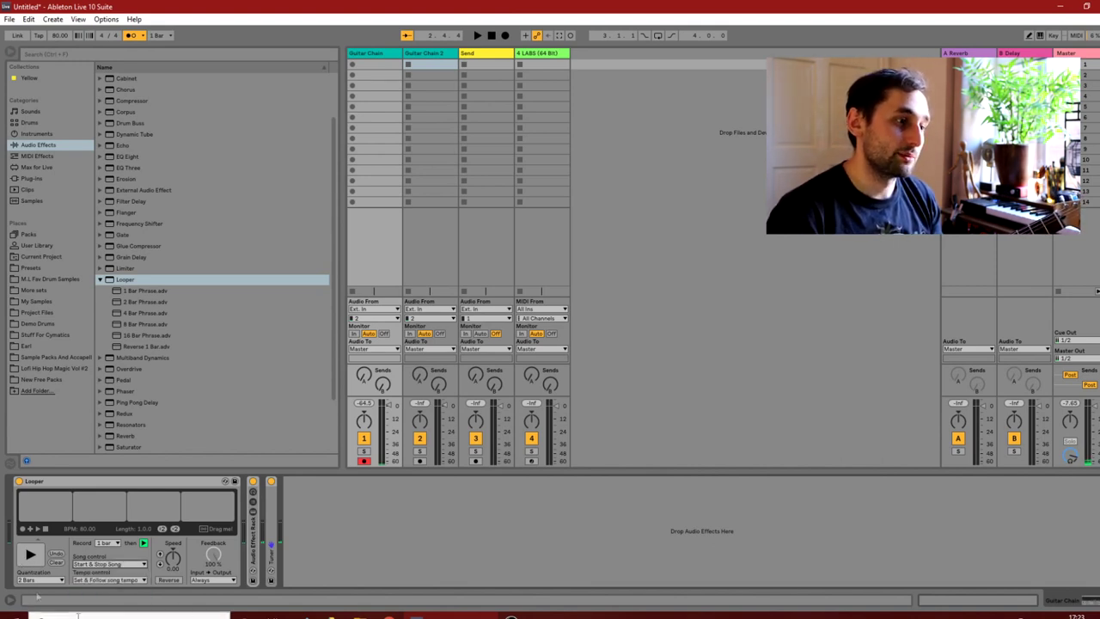
{"action": "left_click", "coordinate": [30, 554]}
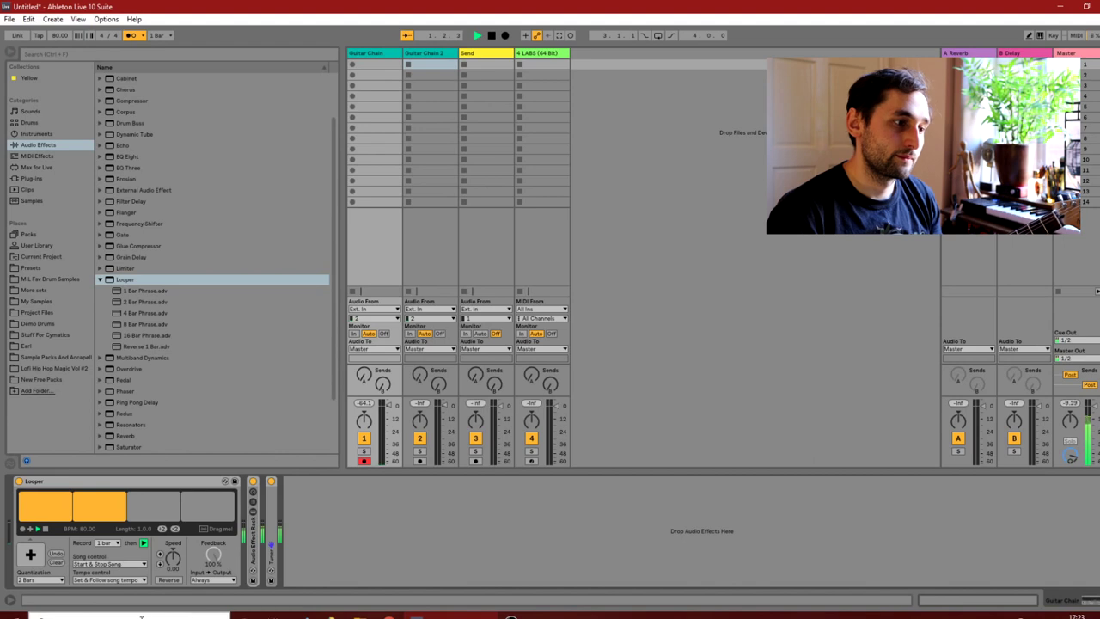
{"action": "double_click", "coordinate": [32, 557]}
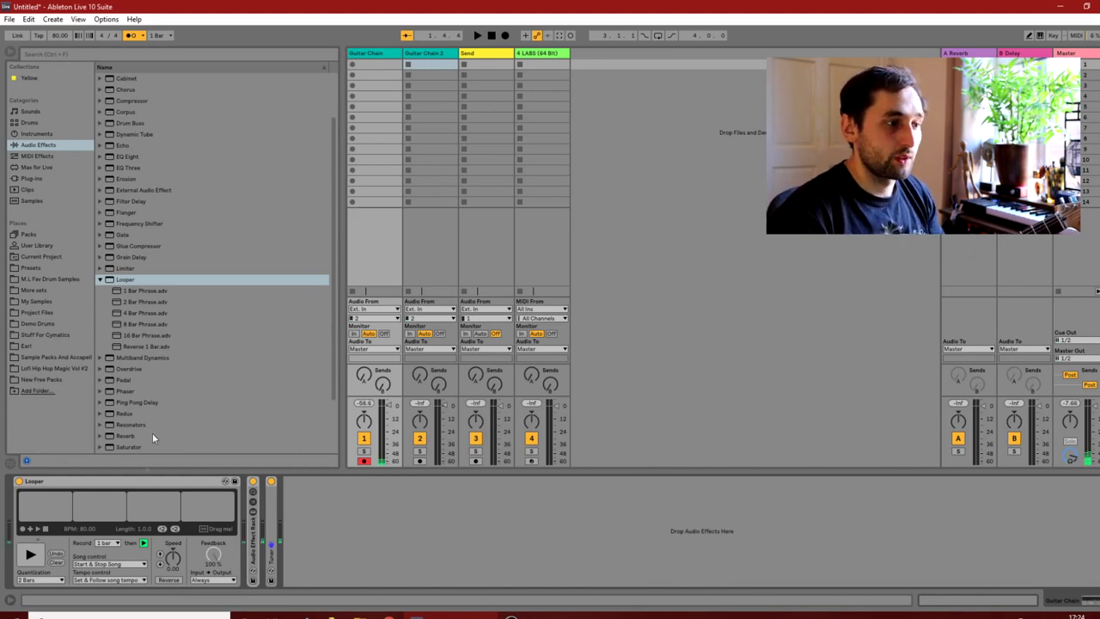
Step: Play and stop the loop again, restart it, switch between overdub and playback, and stop it with the Looper's multi-purpose transport control
{"action": "left_click", "coordinate": [36, 557]}
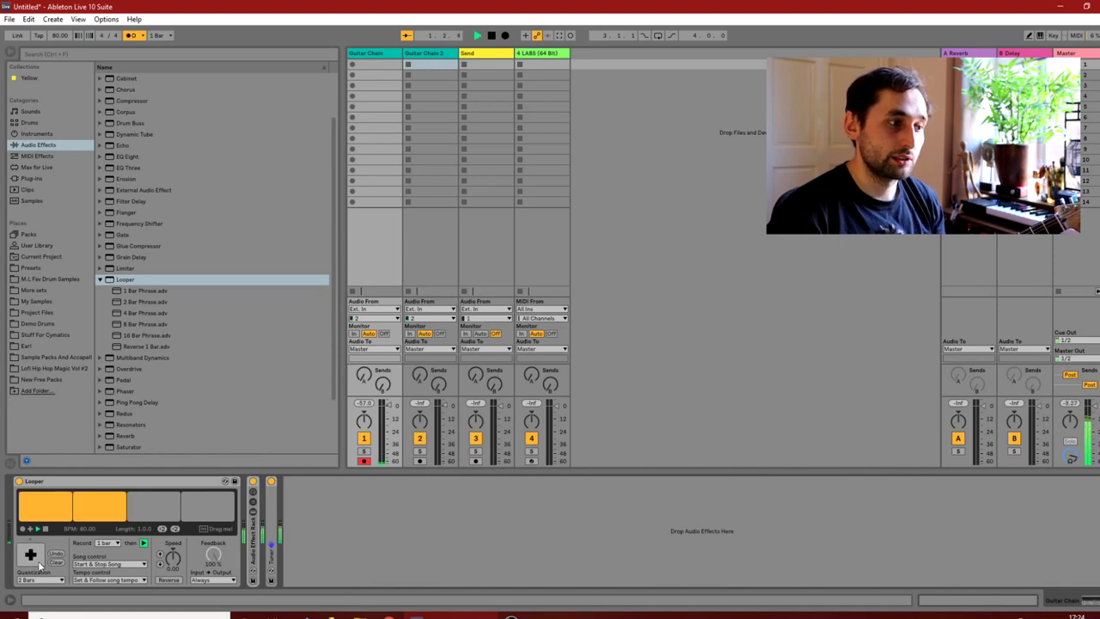
{"action": "double_click", "coordinate": [36, 558]}
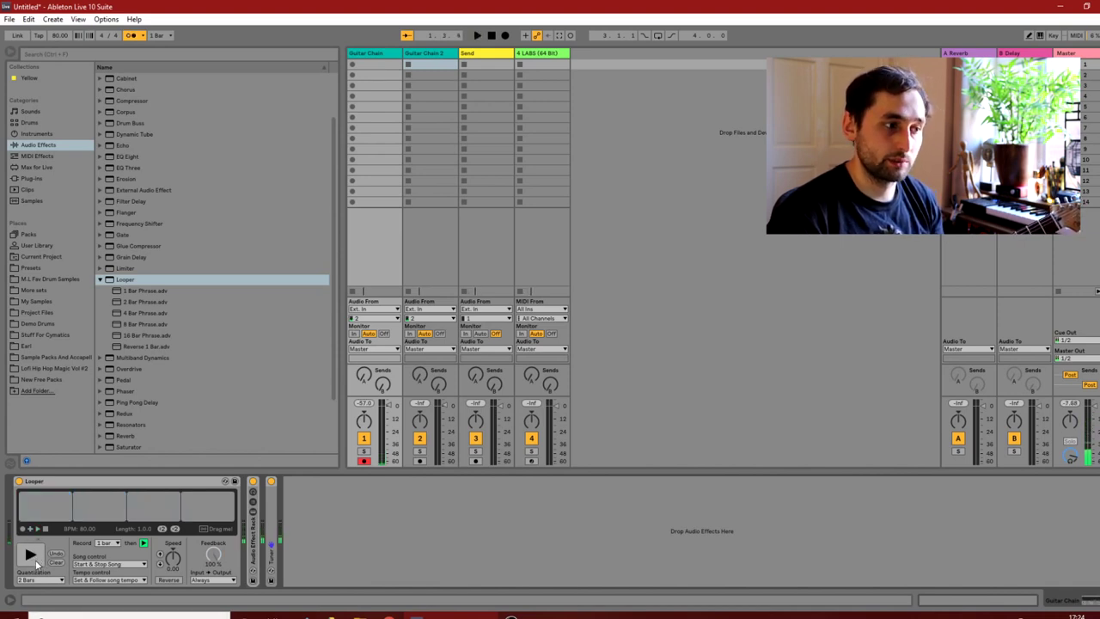
{"action": "left_click", "coordinate": [37, 556]}
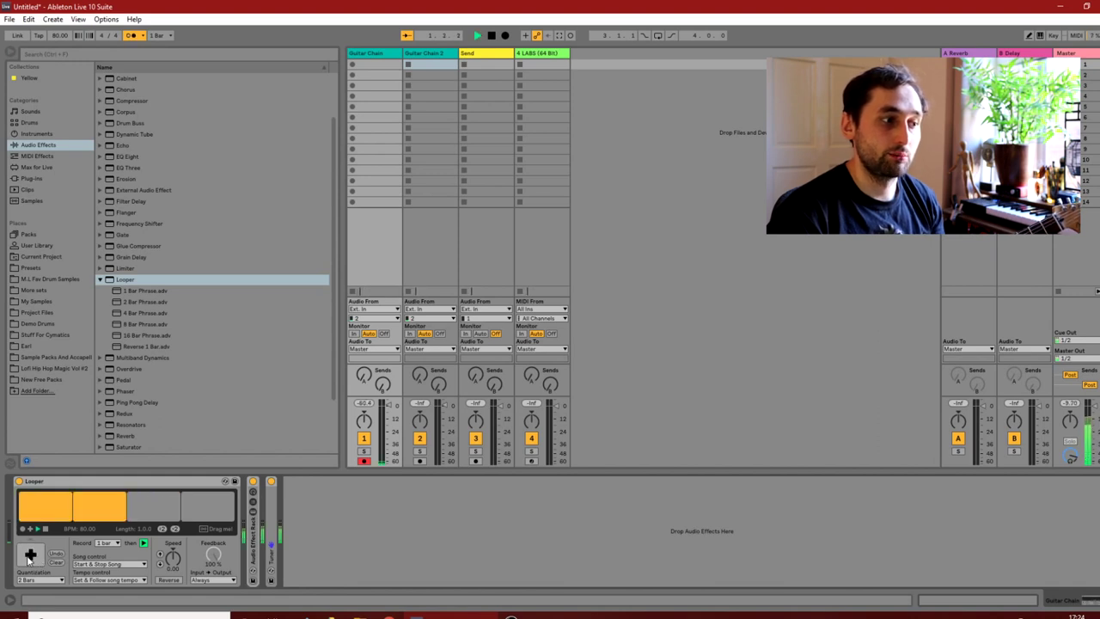
{"action": "left_click", "coordinate": [30, 556]}
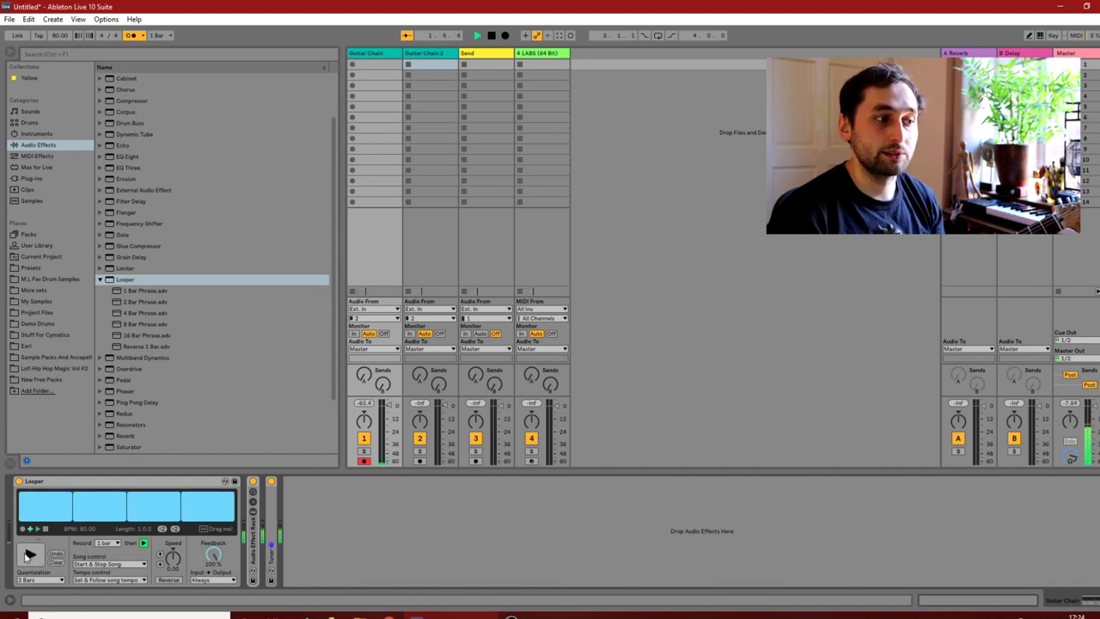
{"action": "left_click", "coordinate": [28, 556]}
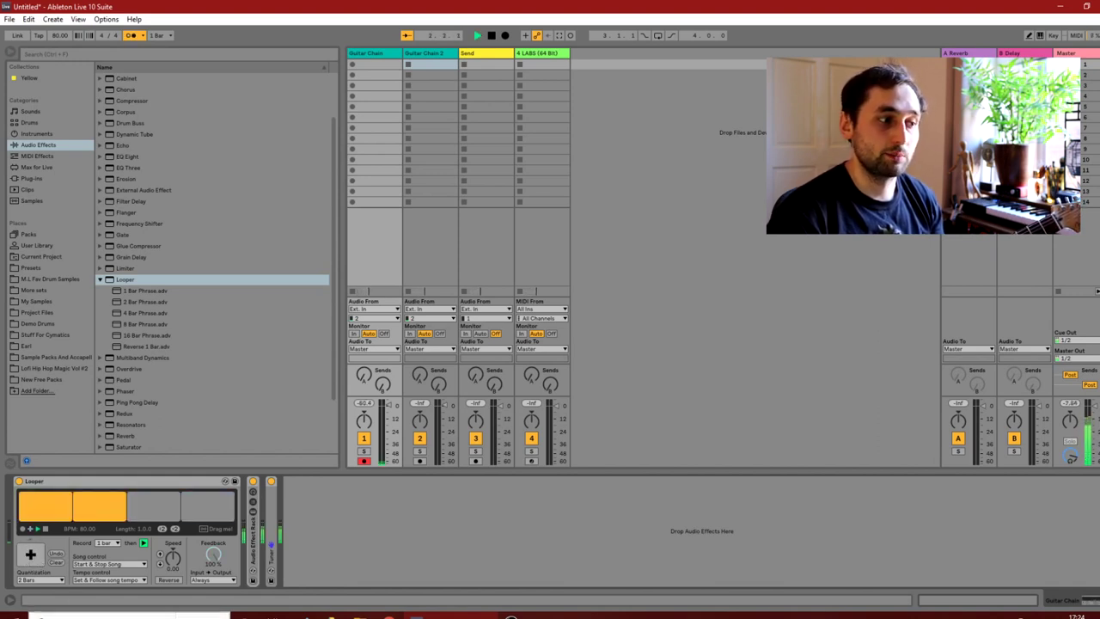
{"action": "double_click", "coordinate": [30, 556]}
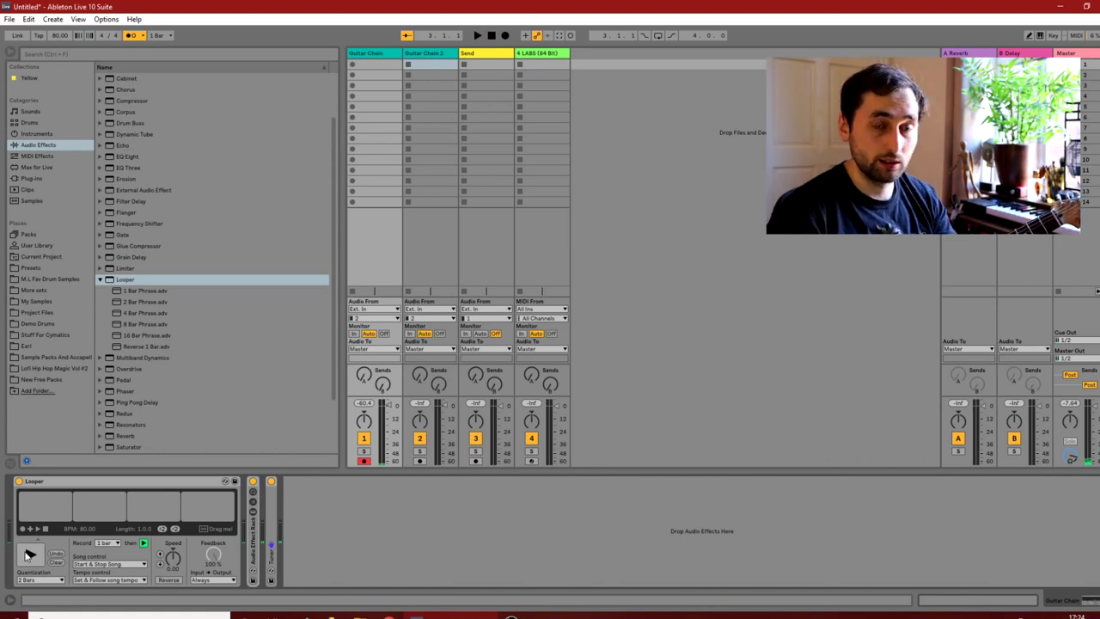
Step: Play the recorded loop, stop it with the Looper's multi-purpose transport control, and start it again
{"action": "left_click", "coordinate": [26, 557]}
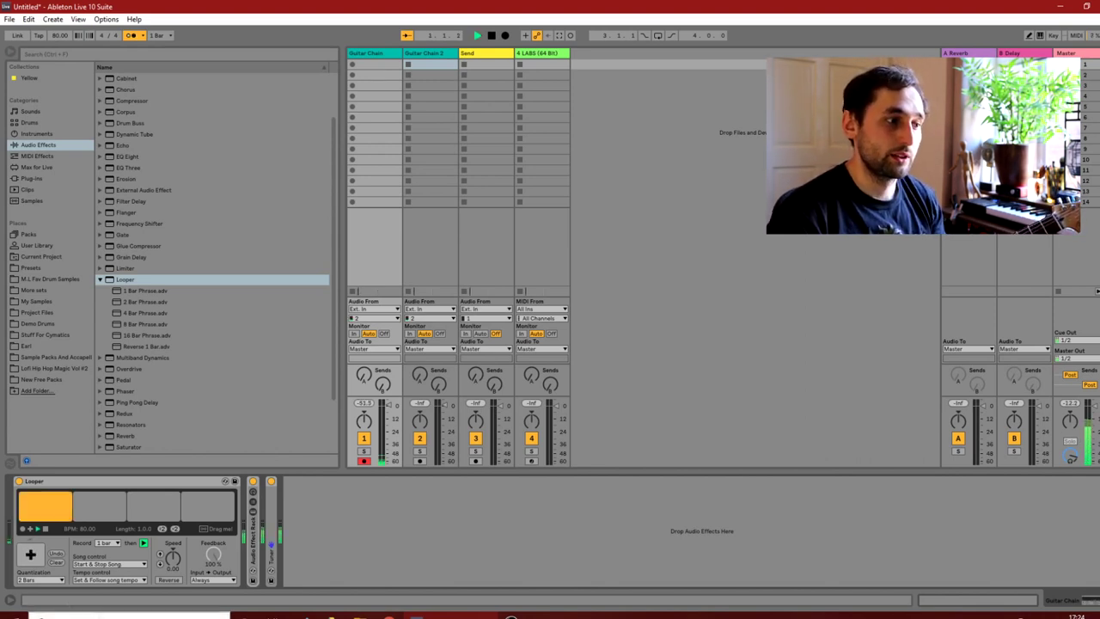
{"action": "double_click", "coordinate": [30, 557]}
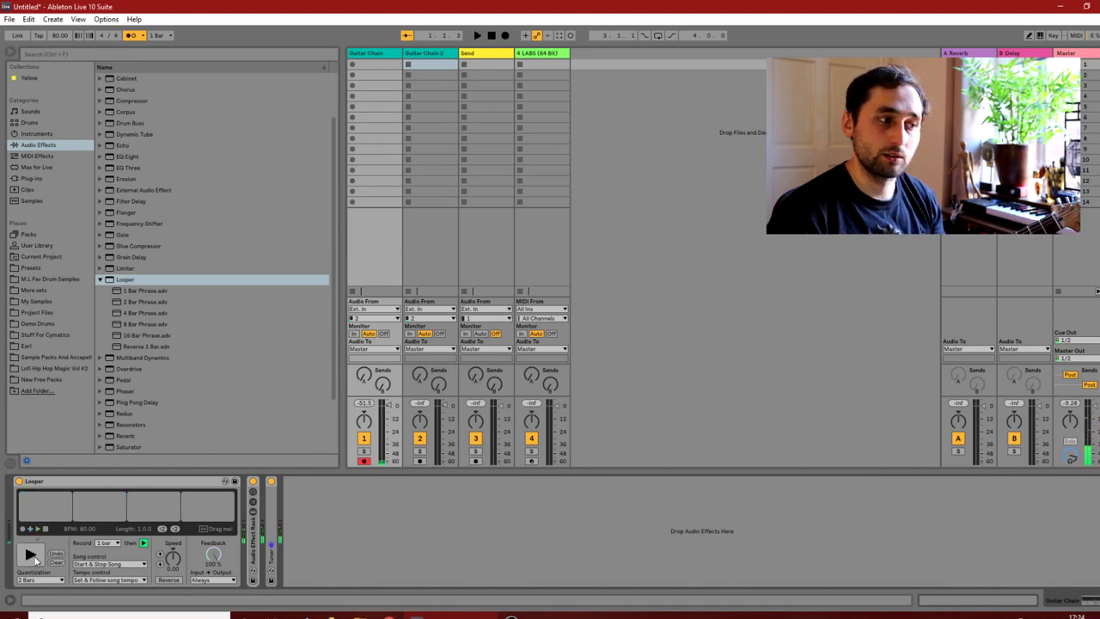
{"action": "left_click", "coordinate": [34, 559]}
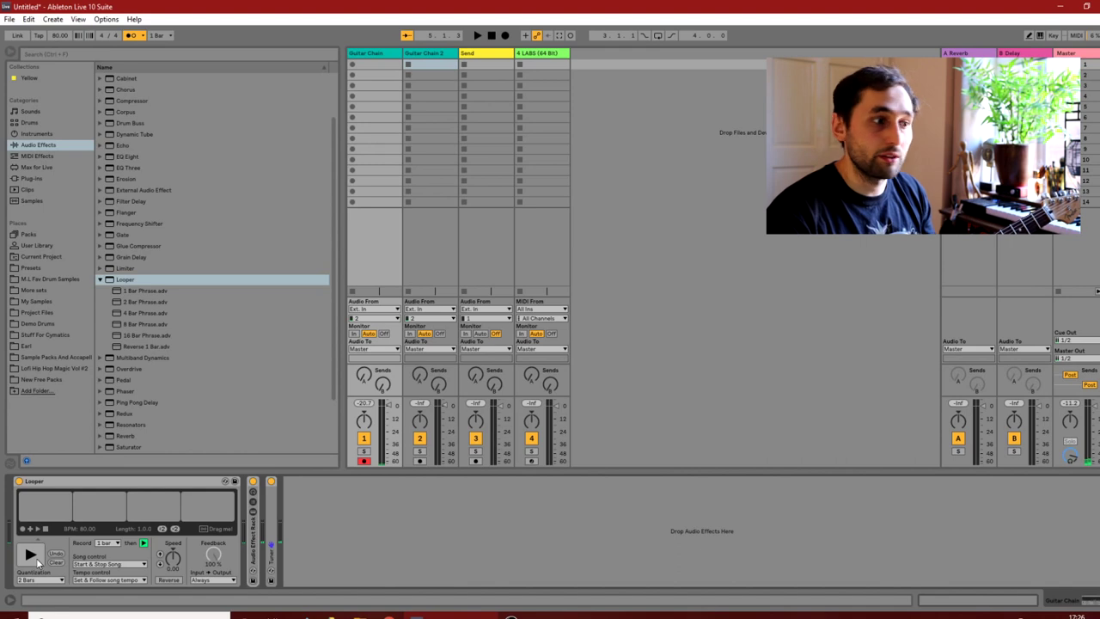
Step: Play the loop while varying the Looper's speed, and switch Reverse on and off
{"action": "left_click", "coordinate": [37, 561]}
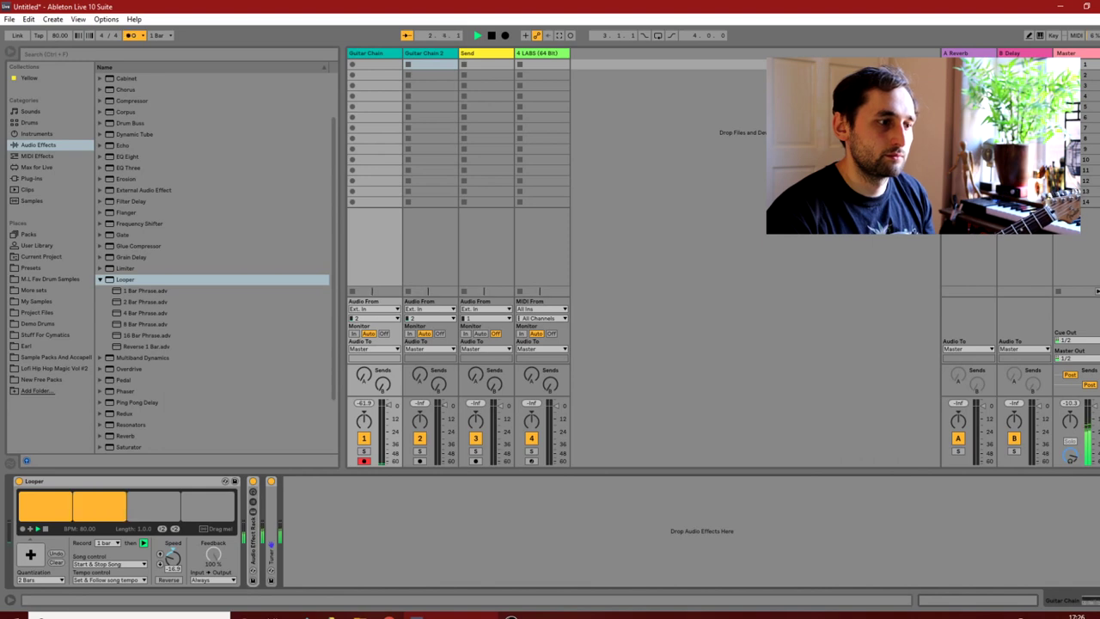
{"action": "left_click", "coordinate": [164, 581]}
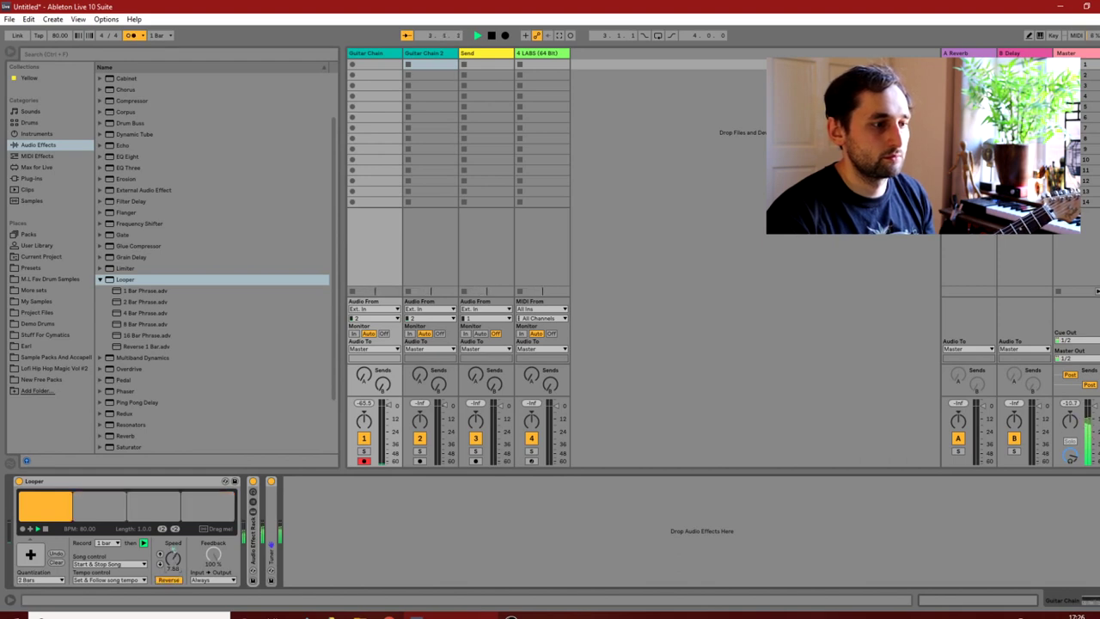
{"action": "left_click", "coordinate": [168, 580]}
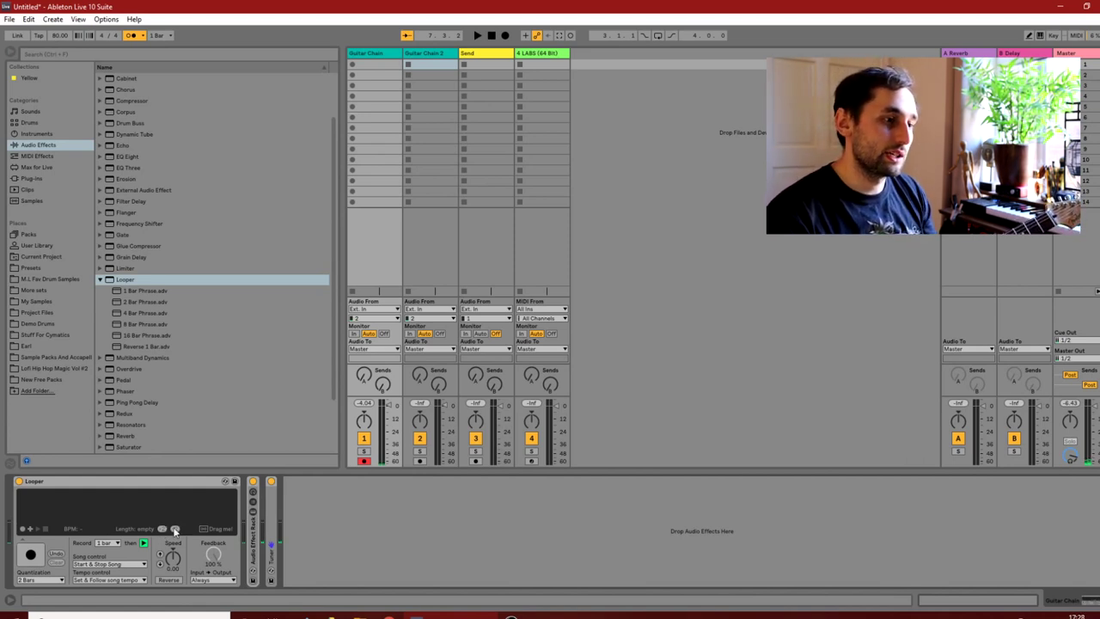
Step: Try to export the Looper's audio out of the device into the session
{"action": "left_click_drag", "start_coordinate": [215, 531], "coordinate": [244, 519]}
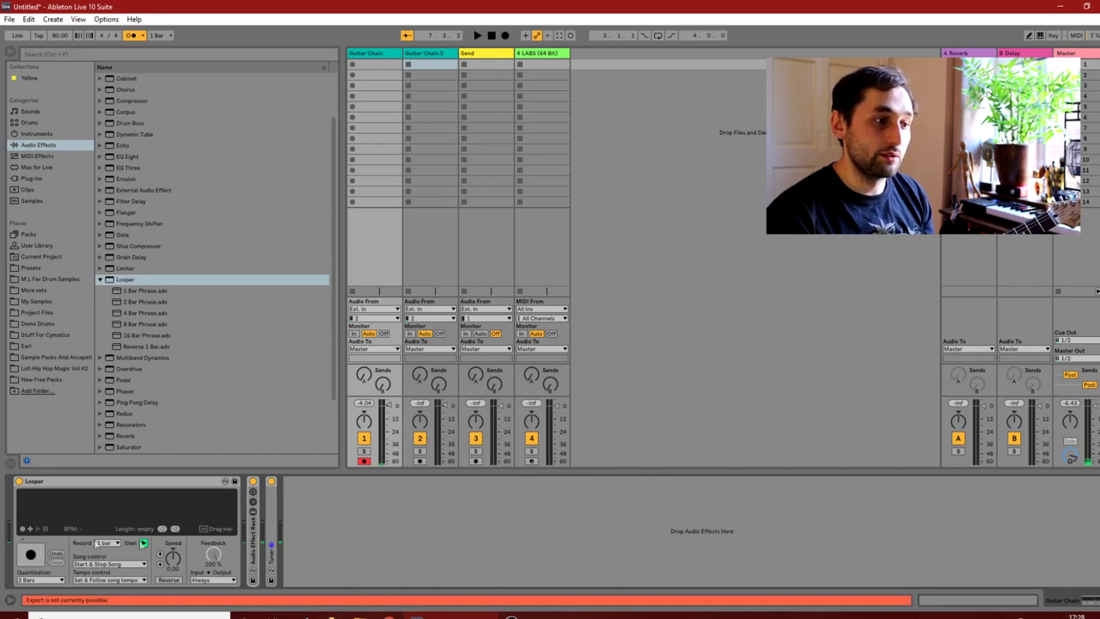
{"action": "left_click_drag", "start_coordinate": [208, 529], "coordinate": [669, 59]}
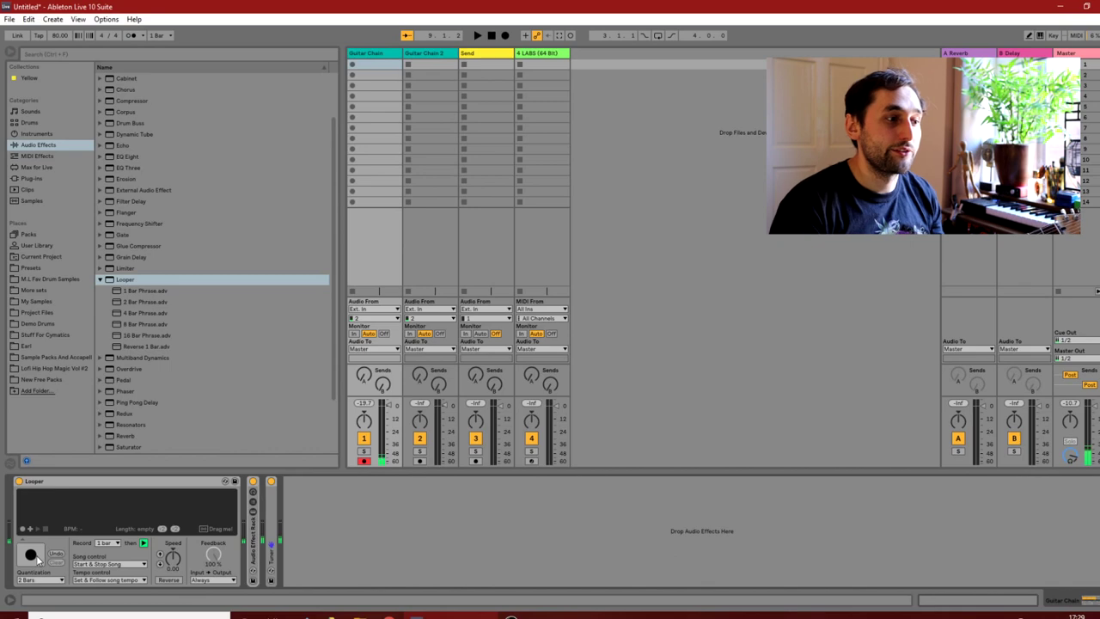
Step: MIDI-map the Looper's multi-purpose transport control to note C-1 and its Stop control to note B2, replacing any wrong assignment
{"action": "left_click", "coordinate": [1076, 36]}
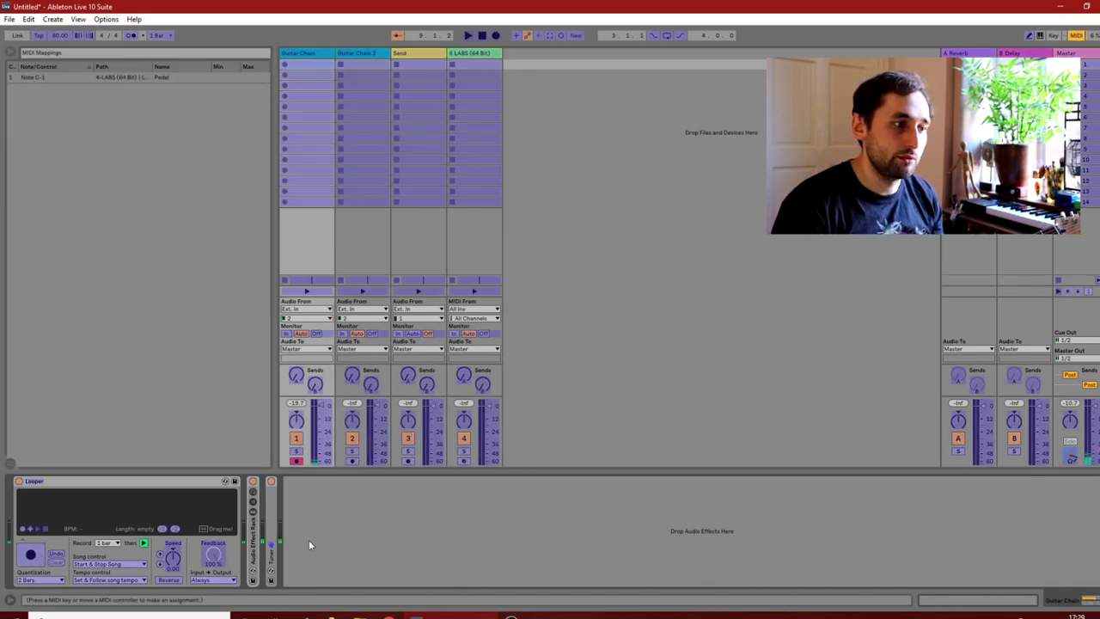
{"action": "left_click", "coordinate": [38, 554]}
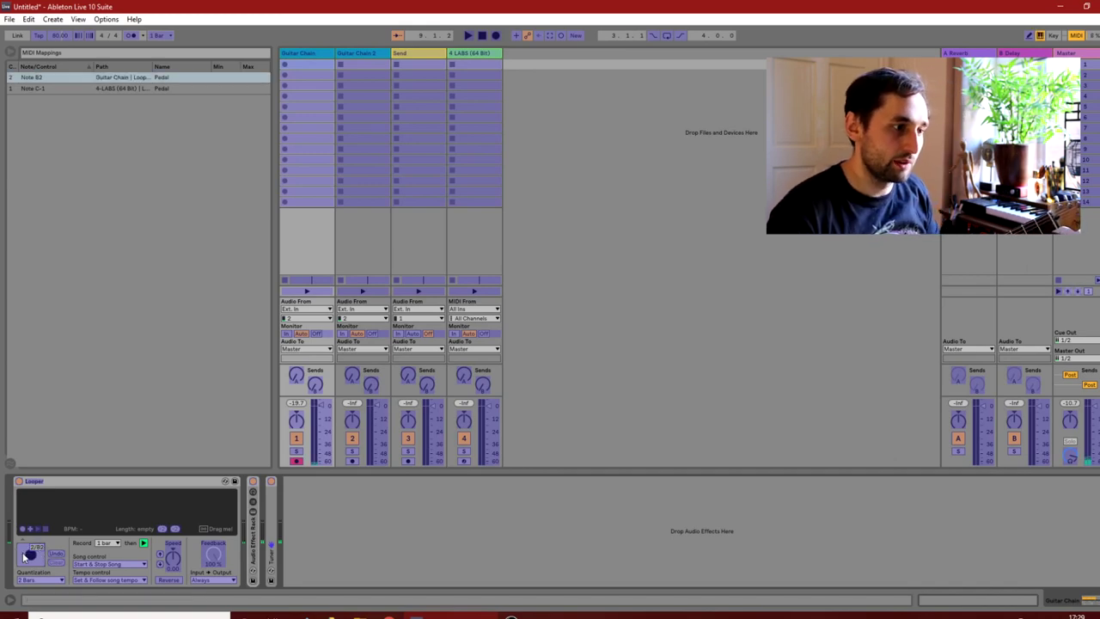
{"action": "key", "text": "Delete"}
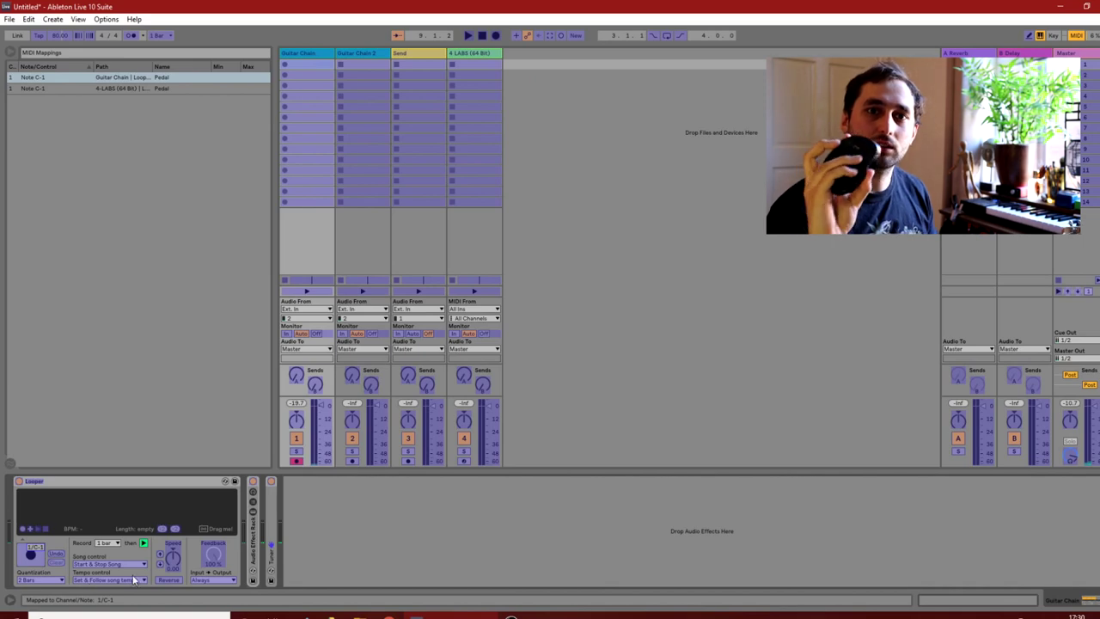
{"action": "left_click", "coordinate": [44, 531]}
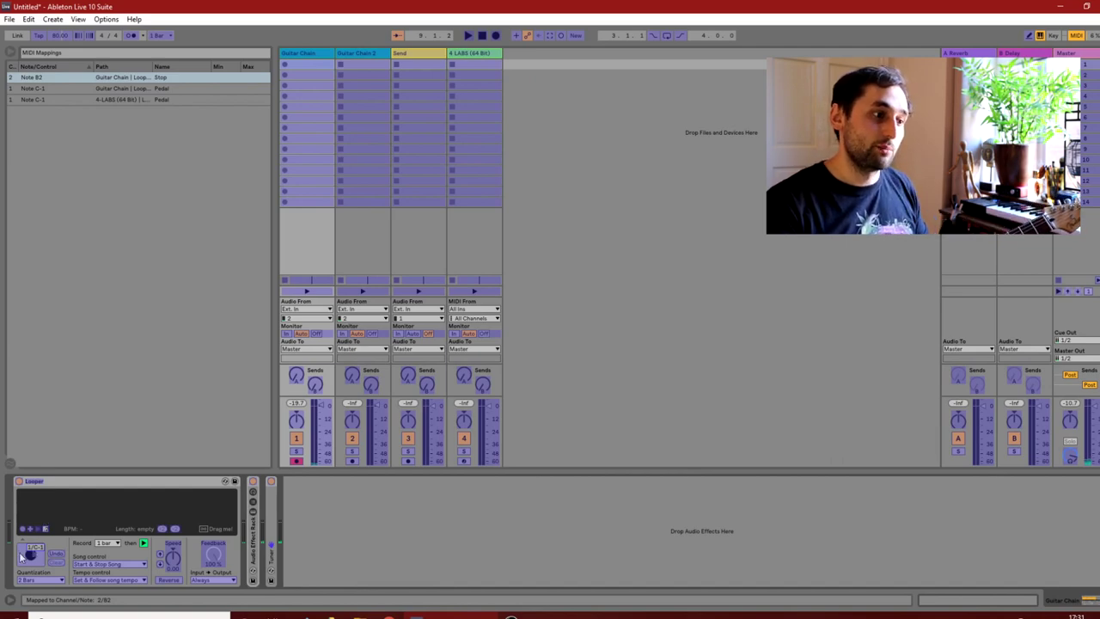
{"action": "key", "text": "ctrl+m"}
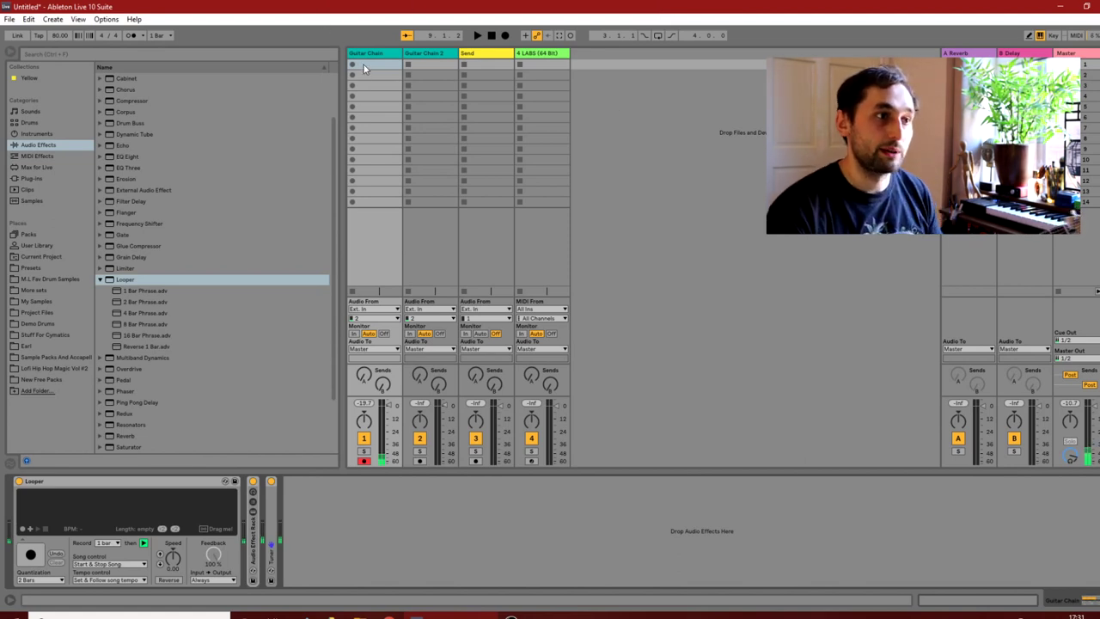
{"action": "left_click", "coordinate": [253, 540]}
{"action": "left_click", "coordinate": [277, 557]}
{"action": "left_click", "coordinate": [123, 480]}
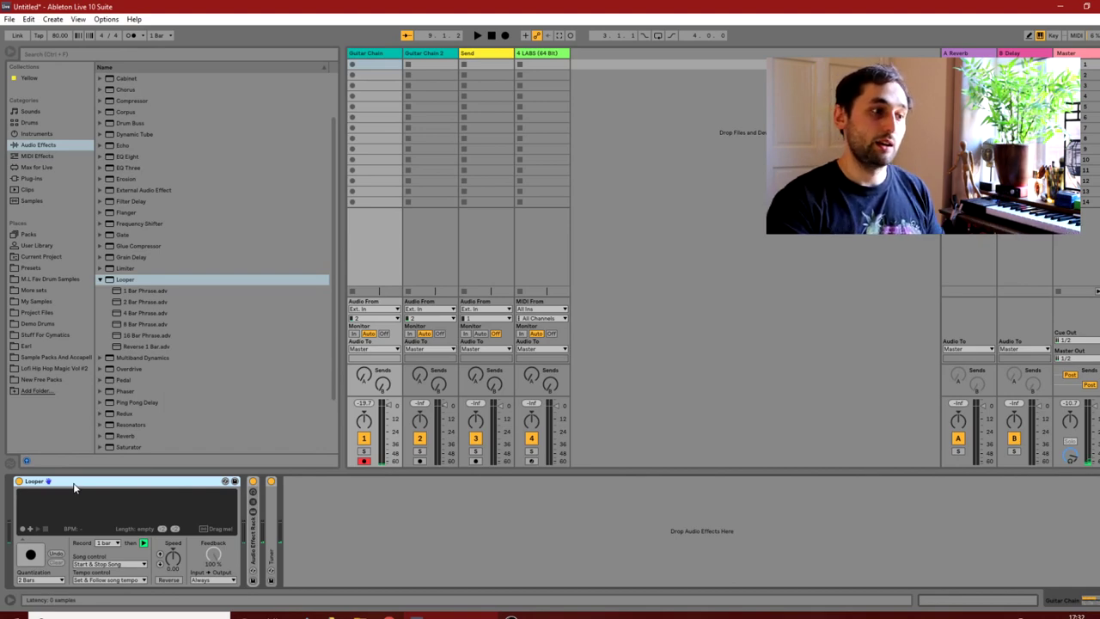
{"action": "double_click", "coordinate": [254, 548]}
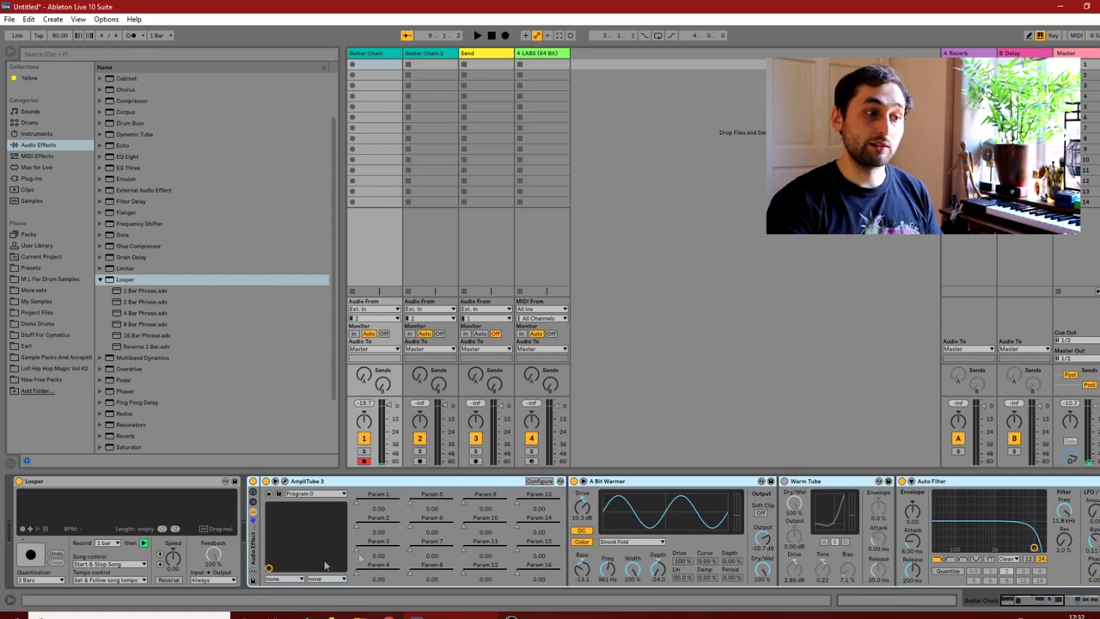
{"action": "double_click", "coordinate": [255, 549]}
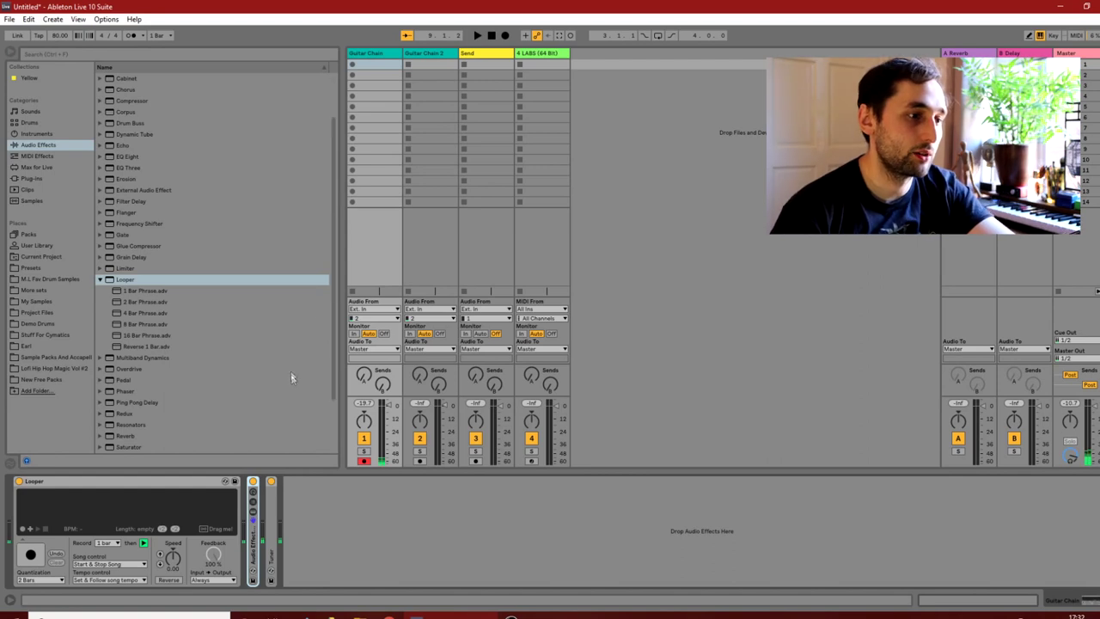
Step: Move the Send track directly after Guitar Chain, arm it, and set its audio input to Guitar Chain
{"action": "left_click", "coordinate": [388, 50]}
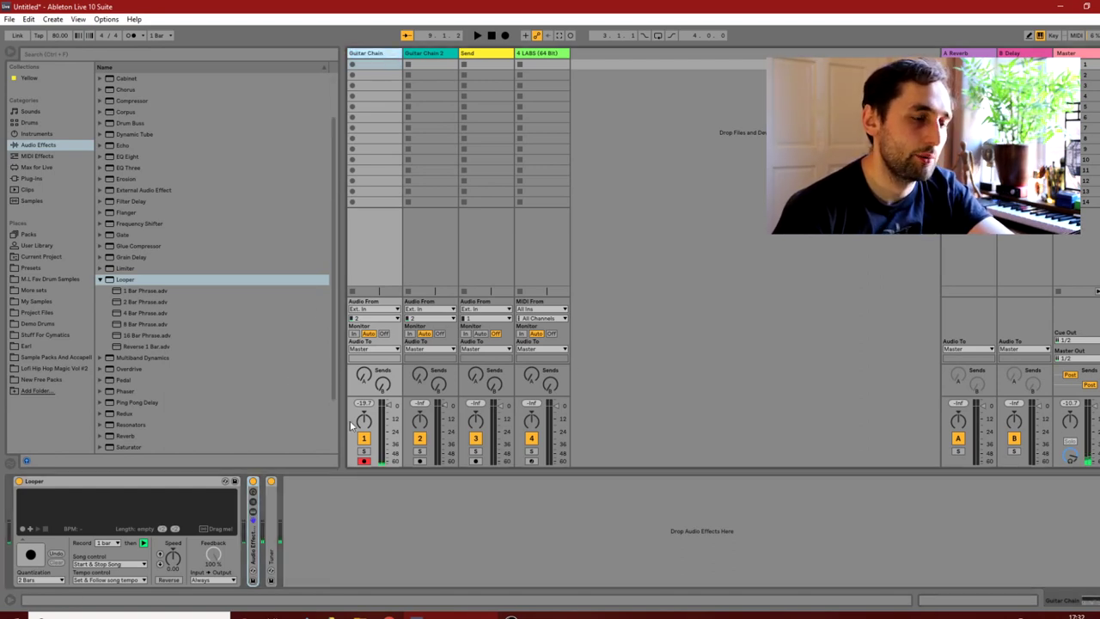
{"action": "left_click_drag", "start_coordinate": [494, 55], "coordinate": [440, 55]}
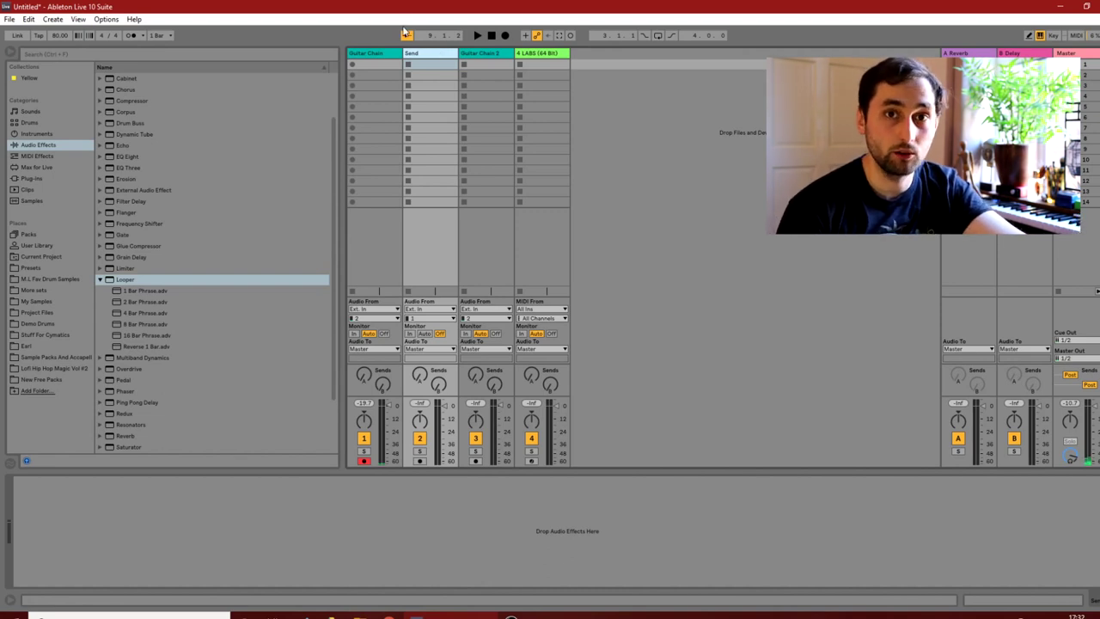
{"action": "left_click", "coordinate": [420, 462]}
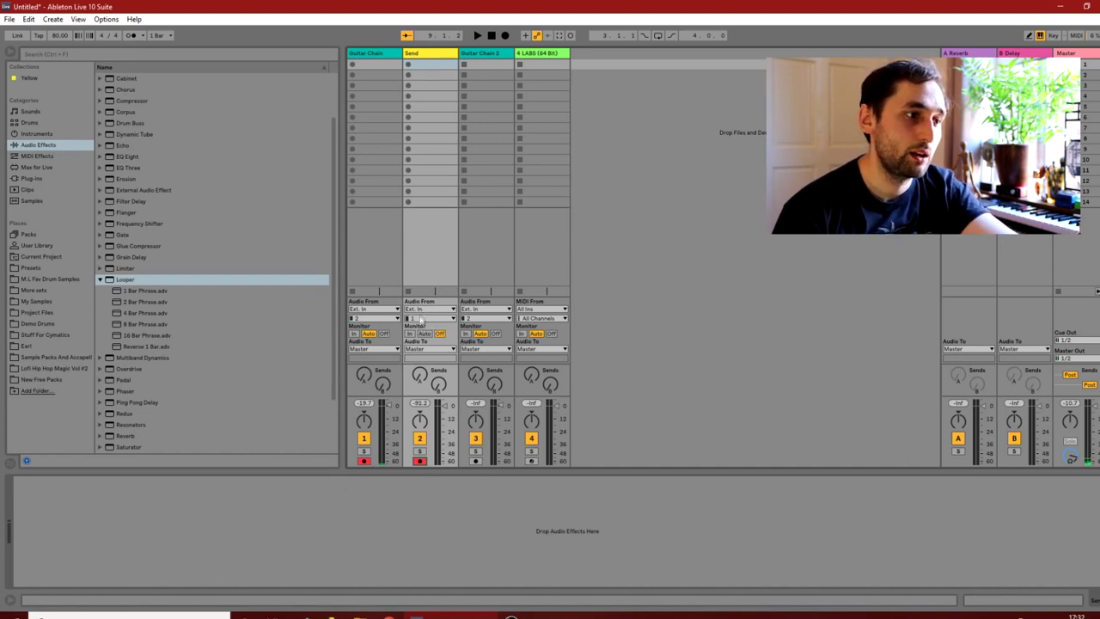
{"action": "left_click", "coordinate": [420, 309]}
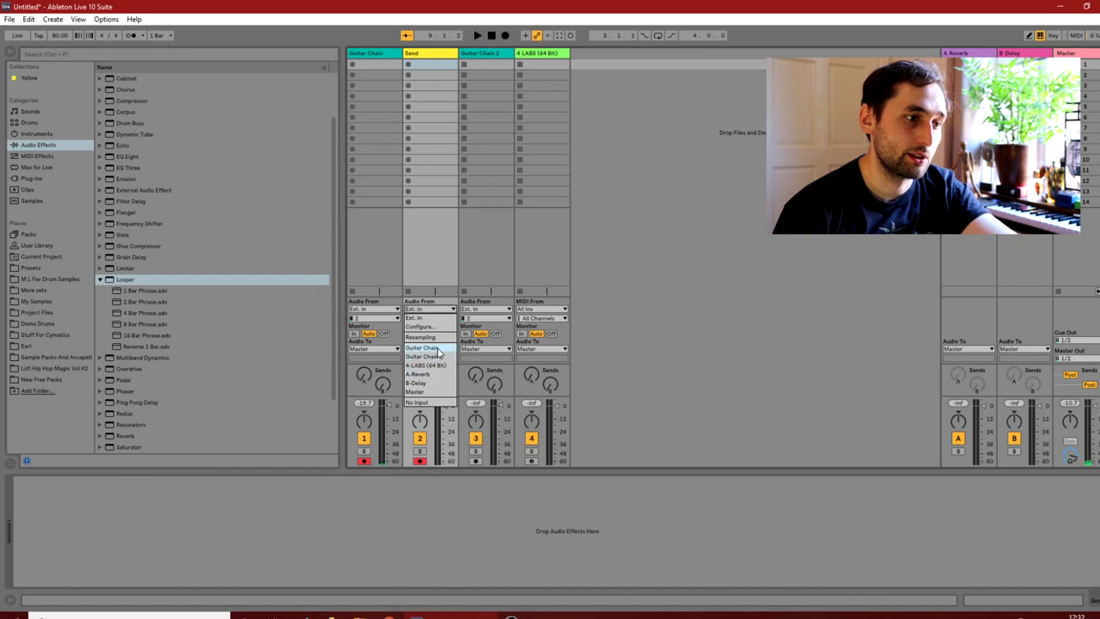
{"action": "left_click", "coordinate": [437, 348]}
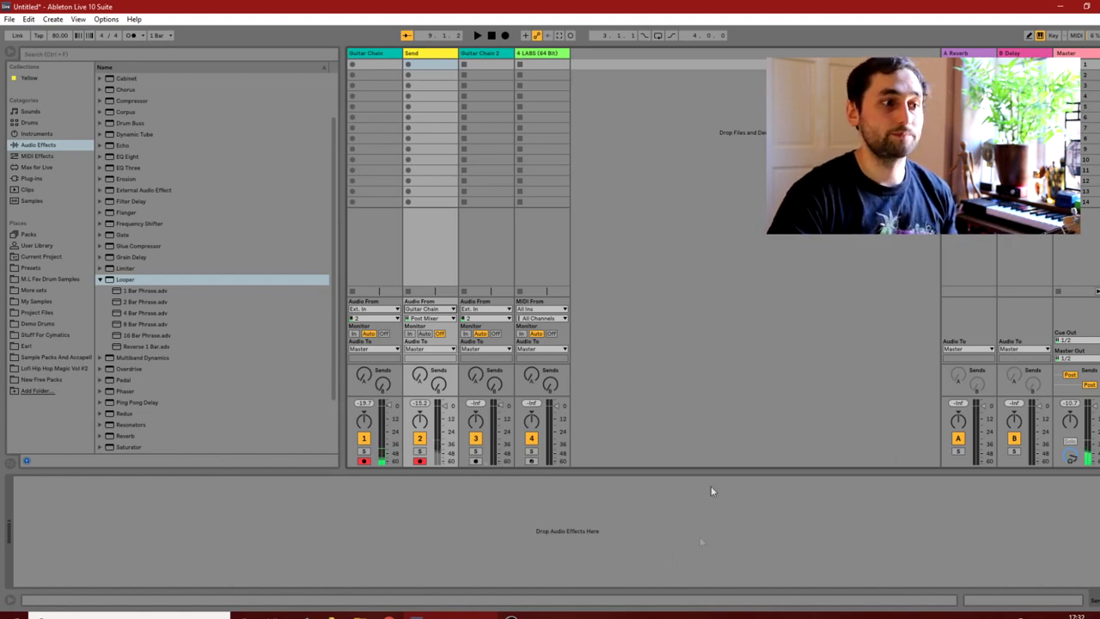
Step: Record the Guitar Chain and Send tracks into the arrangement while looping, overdubbing a layer and returning the Looper to playback
{"action": "left_click", "coordinate": [365, 52]}
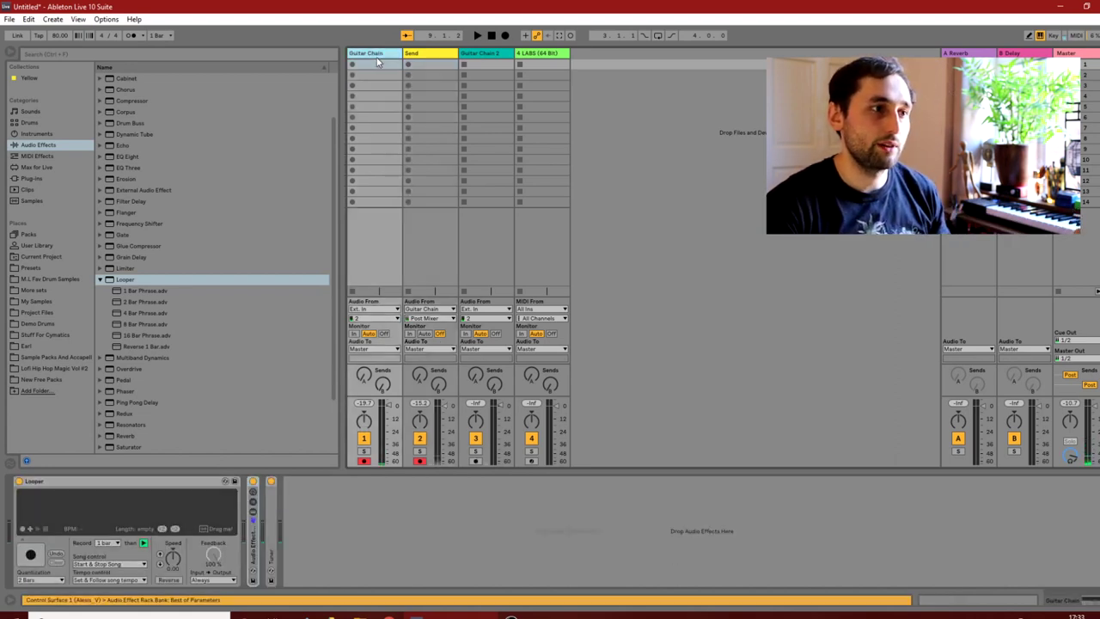
{"action": "left_click", "coordinate": [505, 36]}
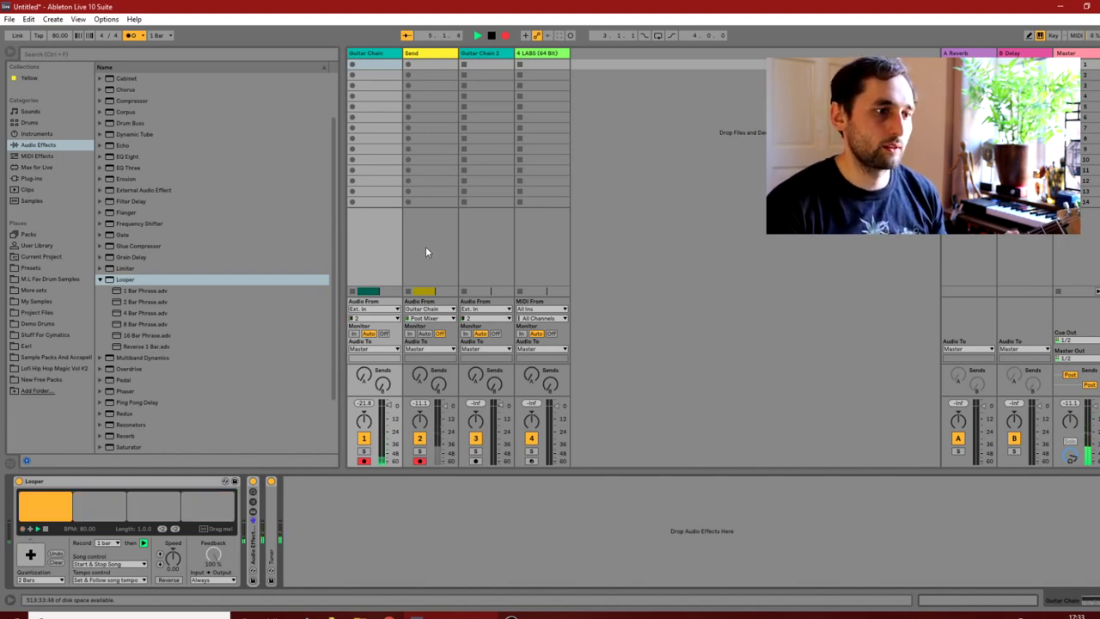
{"action": "left_click", "coordinate": [34, 559]}
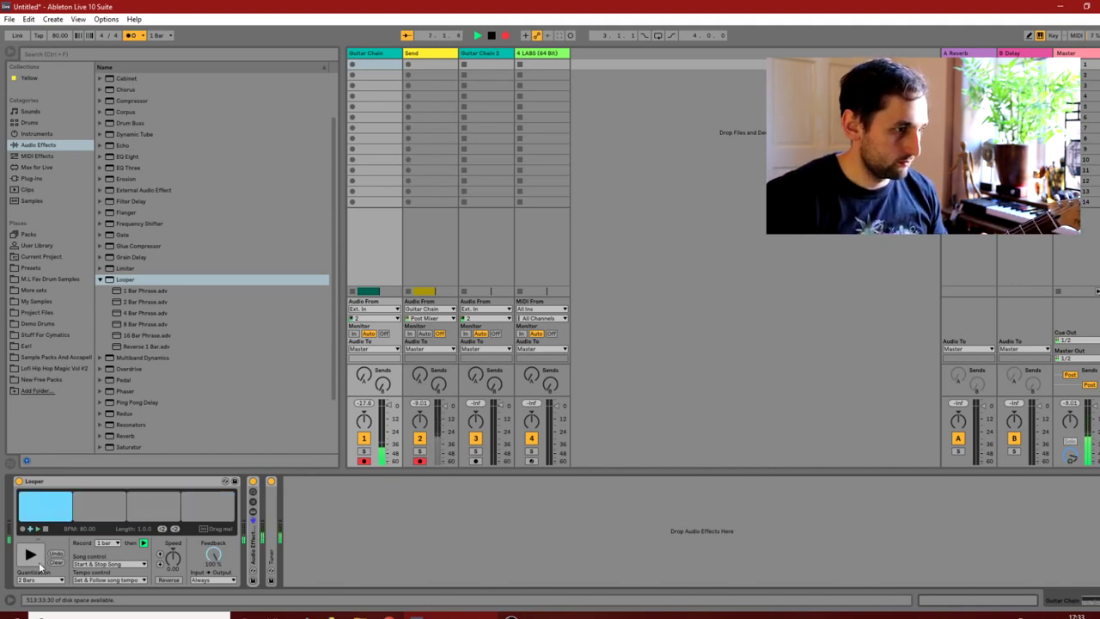
{"action": "left_click", "coordinate": [39, 562]}
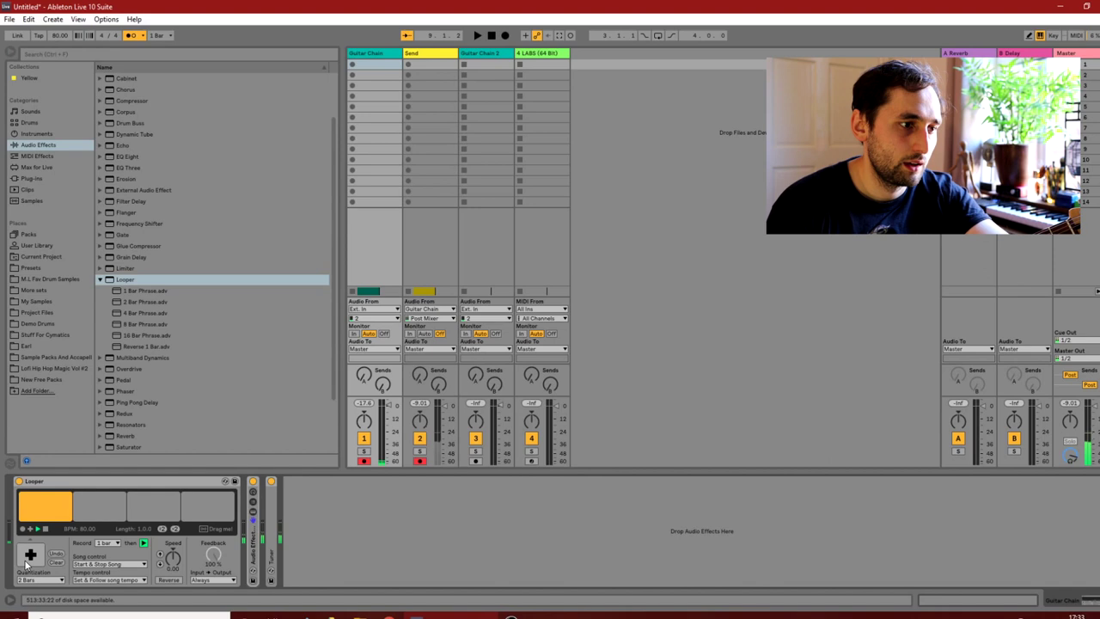
Step: Examine the recorded Guitar Chain and Send clips in the Arrangement, comparing the dry guitar input with the looped output
{"action": "key", "text": "Tab"}
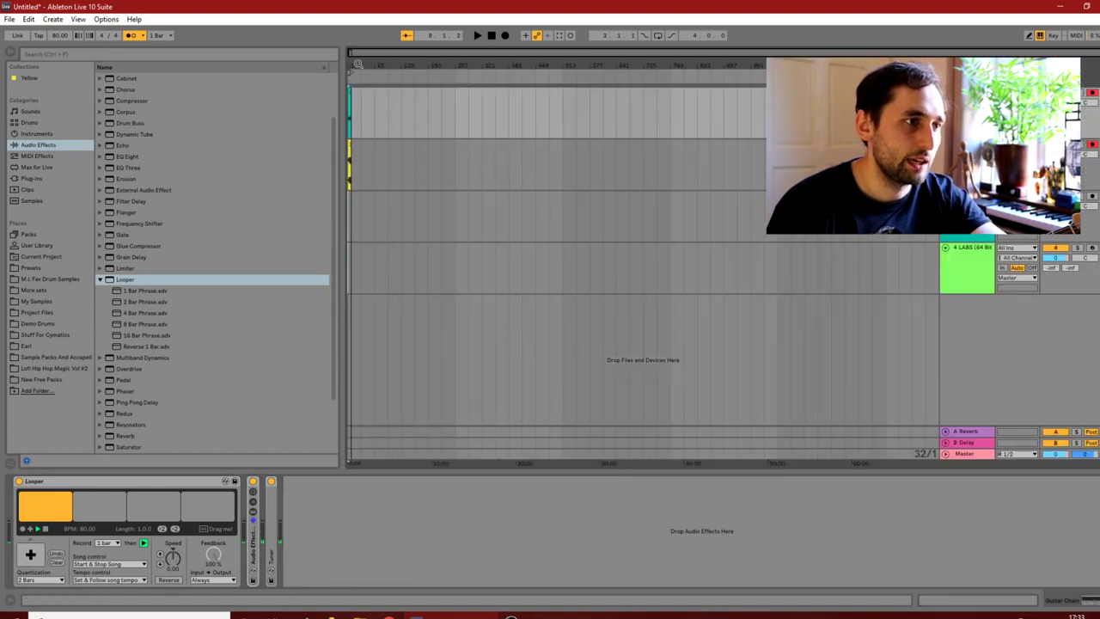
{"action": "left_click_drag", "start_coordinate": [358, 64], "coordinate": [419, 185]}
{"action": "left_click", "coordinate": [368, 197]}
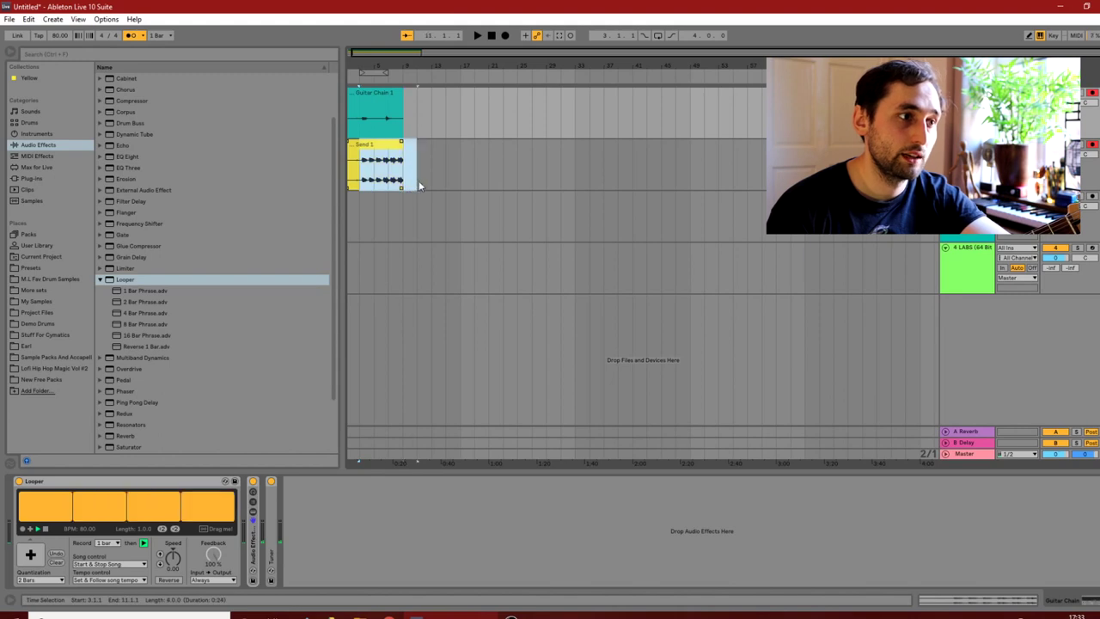
{"action": "left_click_drag", "start_coordinate": [359, 120], "coordinate": [385, 125]}
{"action": "left_click", "coordinate": [386, 125]}
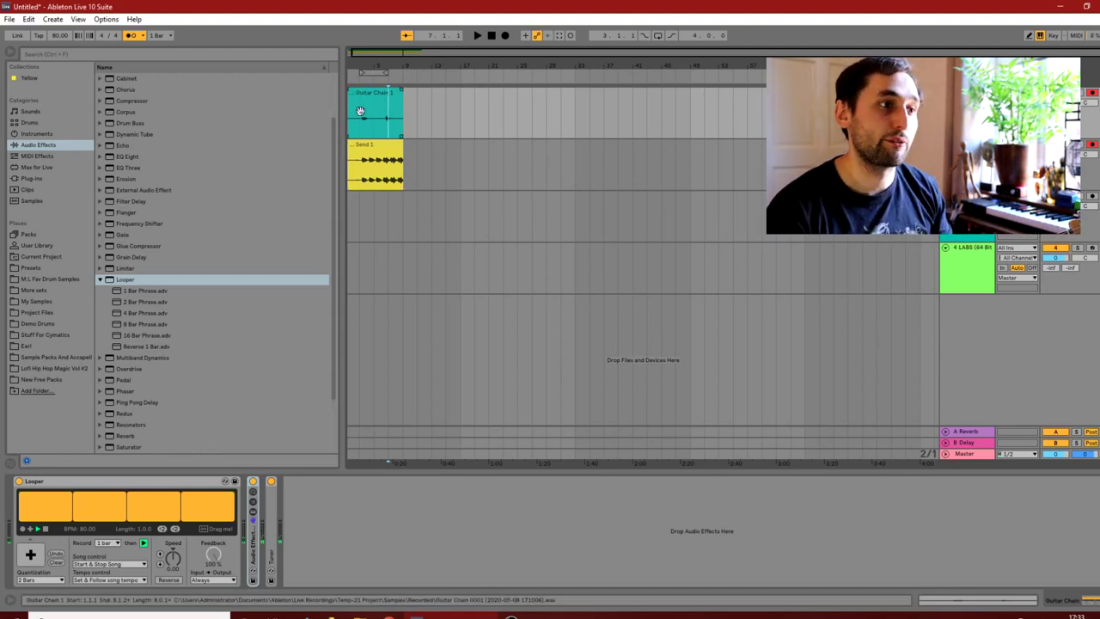
{"action": "left_click", "coordinate": [362, 127], "text": "shift"}
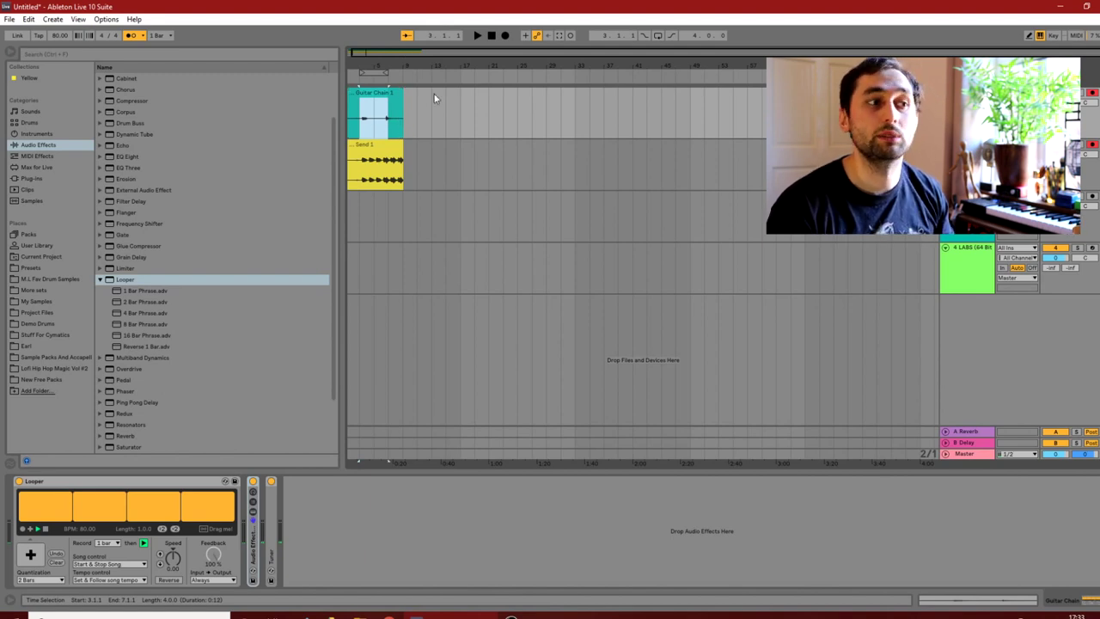
{"action": "left_click_drag", "start_coordinate": [389, 120], "coordinate": [474, 129]}
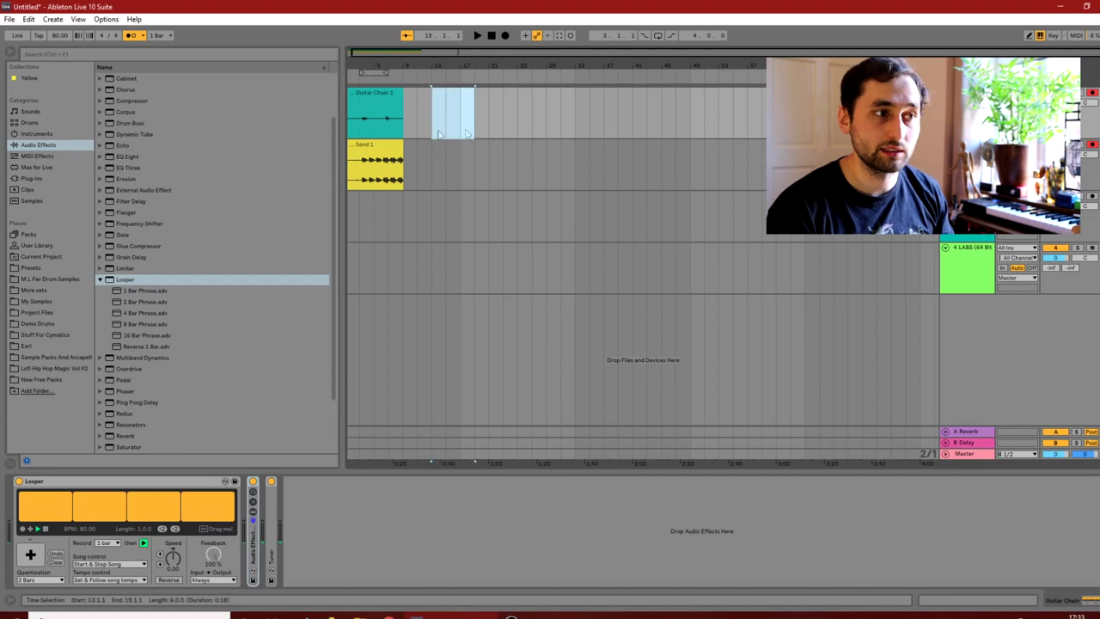
{"action": "left_click", "coordinate": [388, 127]}
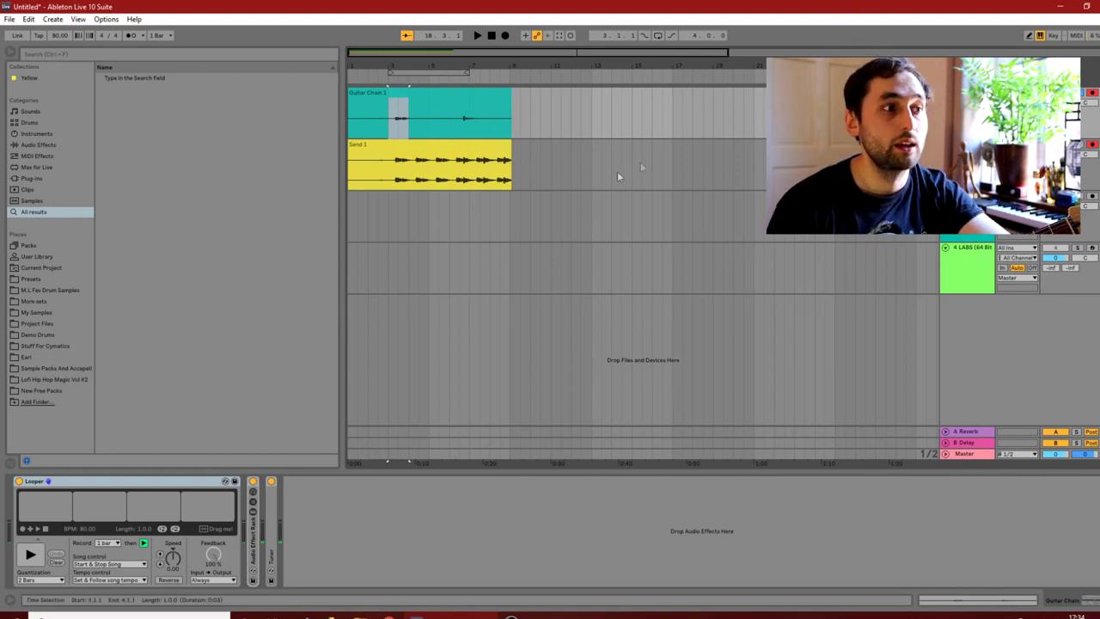
Step: Mark two bars of the Guitar Chain clip from bar 3 to bar 5 and duplicate the Guitar Chain track
{"action": "left_click_drag", "start_coordinate": [425, 114], "coordinate": [389, 115]}
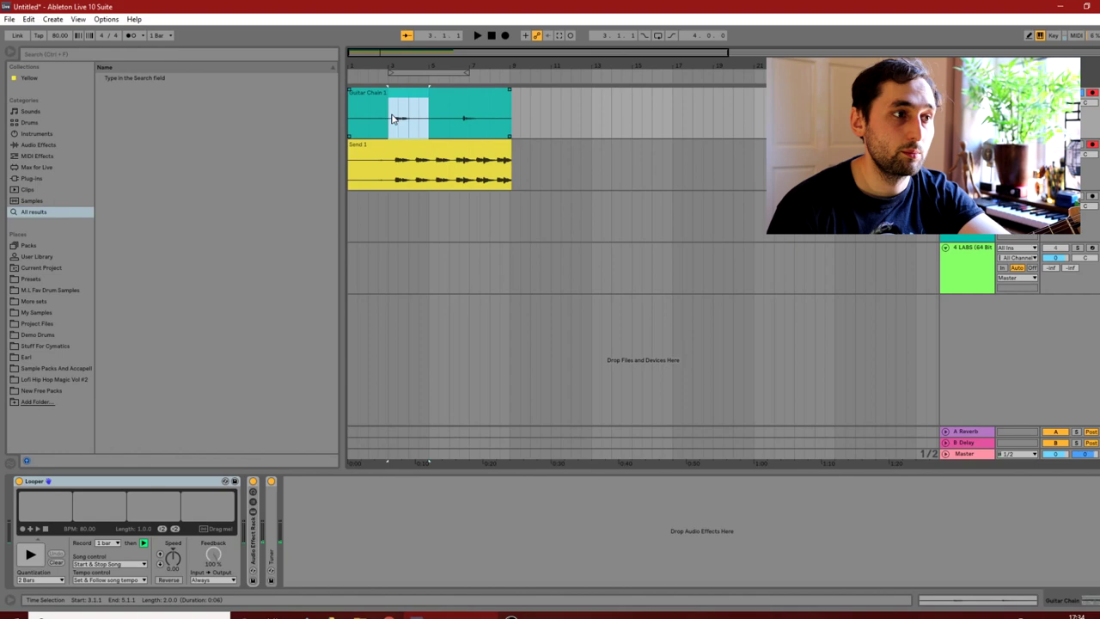
{"action": "right_click", "coordinate": [964, 89]}
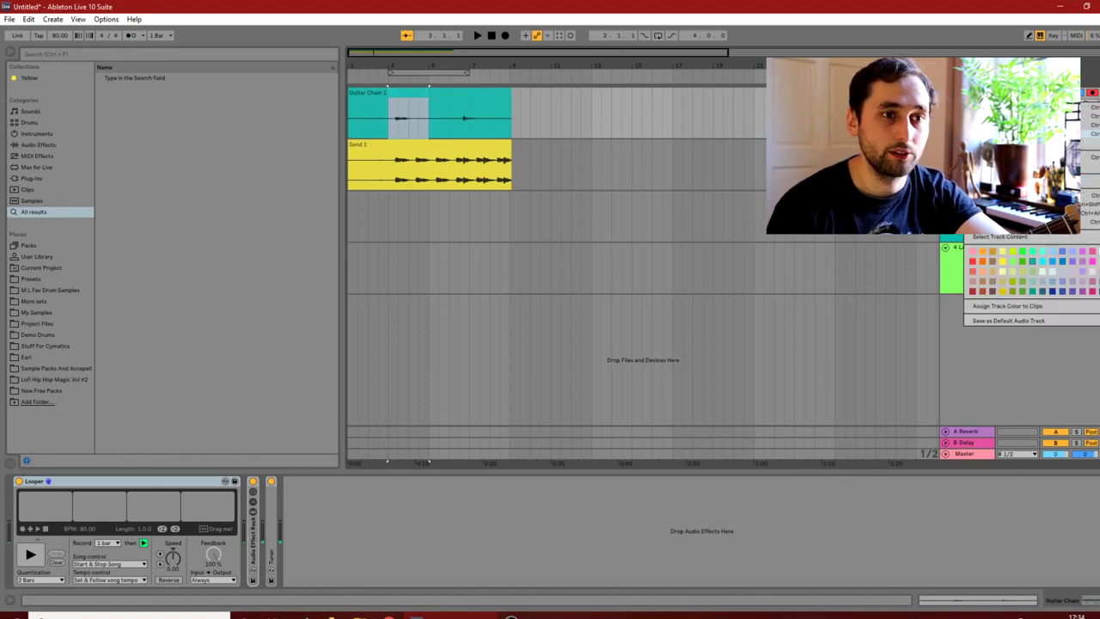
{"action": "left_click", "coordinate": [1014, 125]}
Step: Duplicate the two-bar section from bar 3 to bar 5 on the original Guitar Chain track three times in succession
{"action": "left_click_drag", "start_coordinate": [428, 128], "coordinate": [387, 128]}
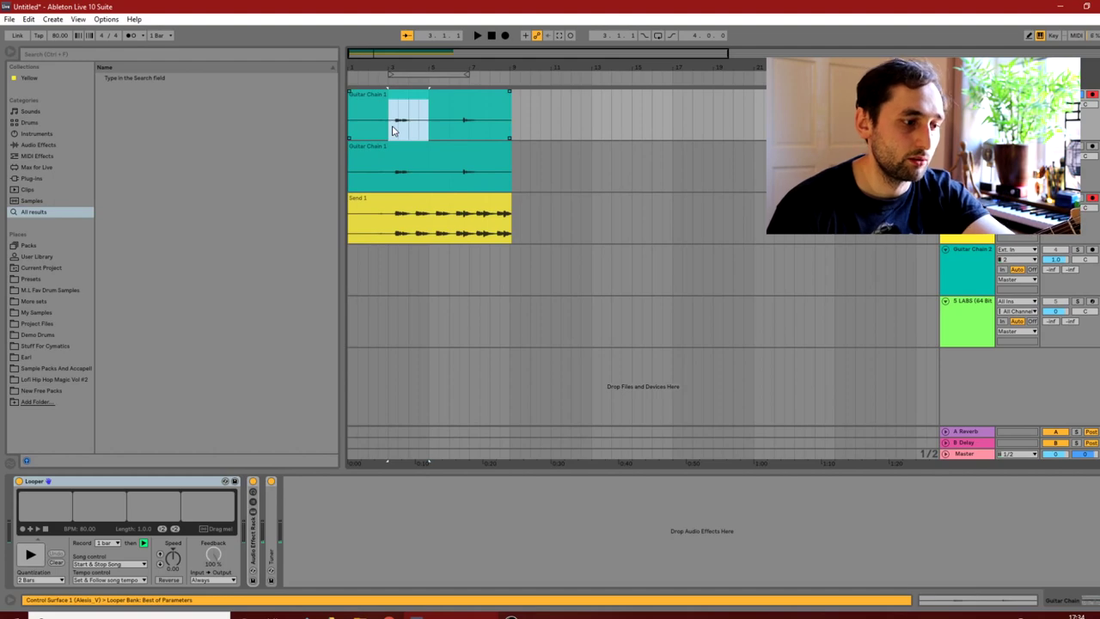
{"action": "key", "text": "ctrl+d"}
{"action": "key", "text": "ctrl+d"}
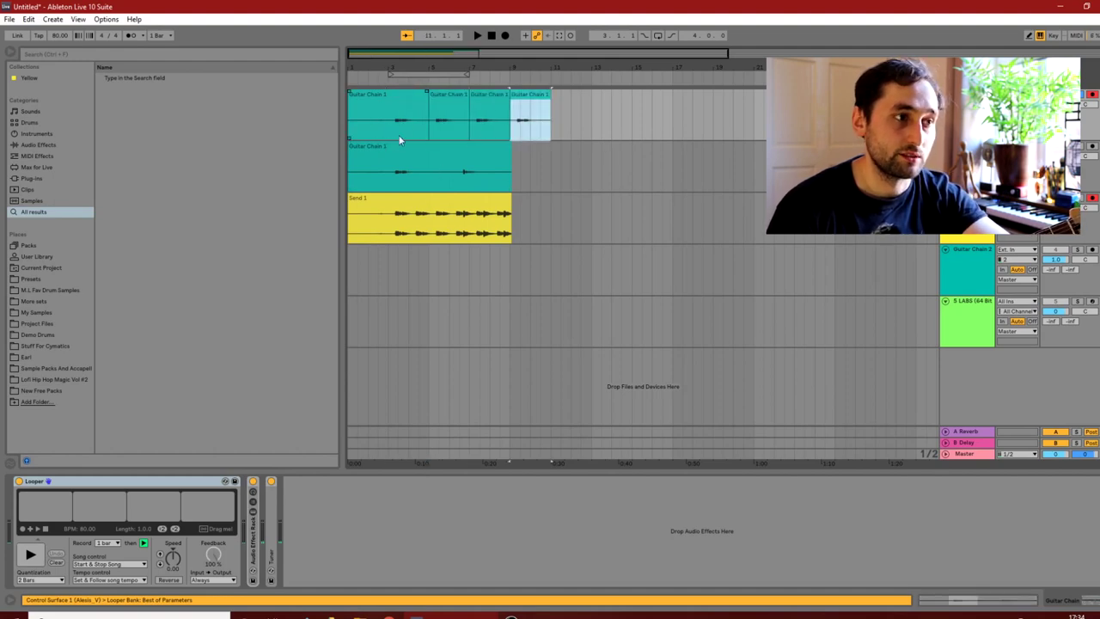
Step: Mark two bars from bar 6 to bar 8 on the second Guitar Chain track and duplicate that section three times
{"action": "left_click", "coordinate": [459, 174]}
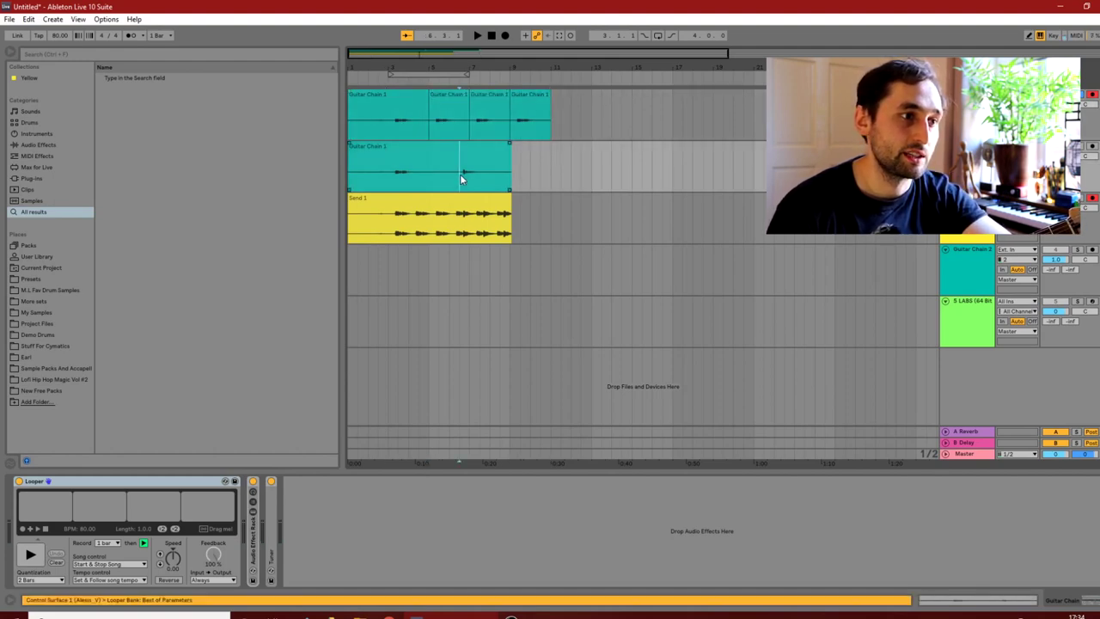
{"action": "left_click_drag", "start_coordinate": [450, 176], "coordinate": [490, 176]}
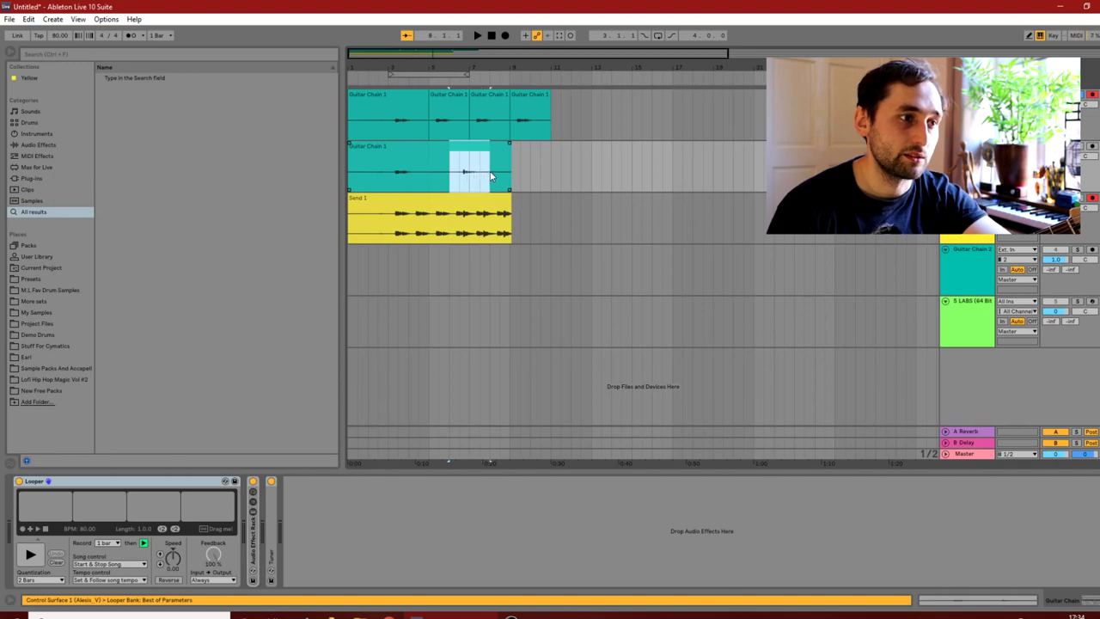
{"action": "key", "text": "ctrl+d"}
{"action": "key", "text": "ctrl+d"}
{"action": "key", "text": "ctrl+d"}
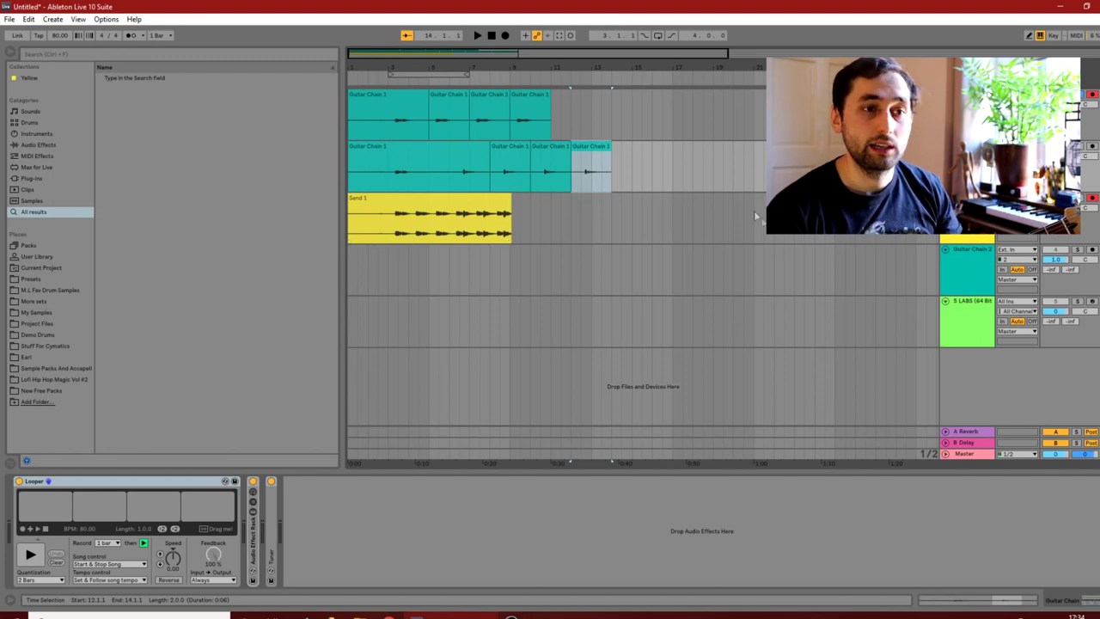
Step: Highlight the looped audio recorded on the Send track from bar 3 onward for comparison, and switch to the Session View
{"action": "left_click_drag", "start_coordinate": [388, 231], "coordinate": [581, 228]}
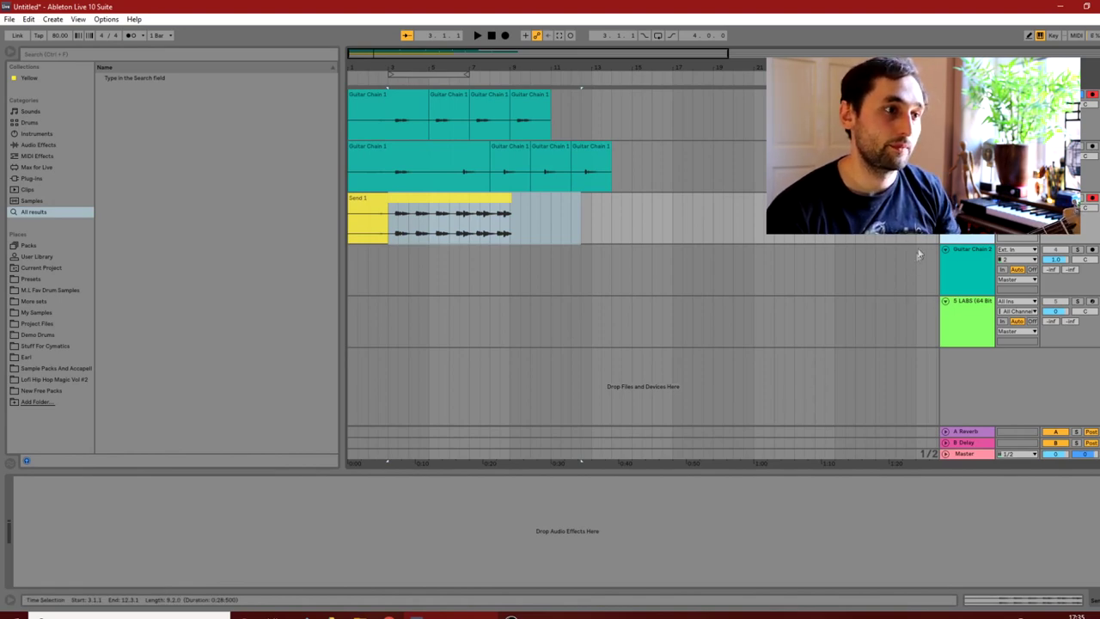
{"action": "left_click_drag", "start_coordinate": [696, 229], "coordinate": [272, 118]}
{"action": "key", "text": "Tab"}
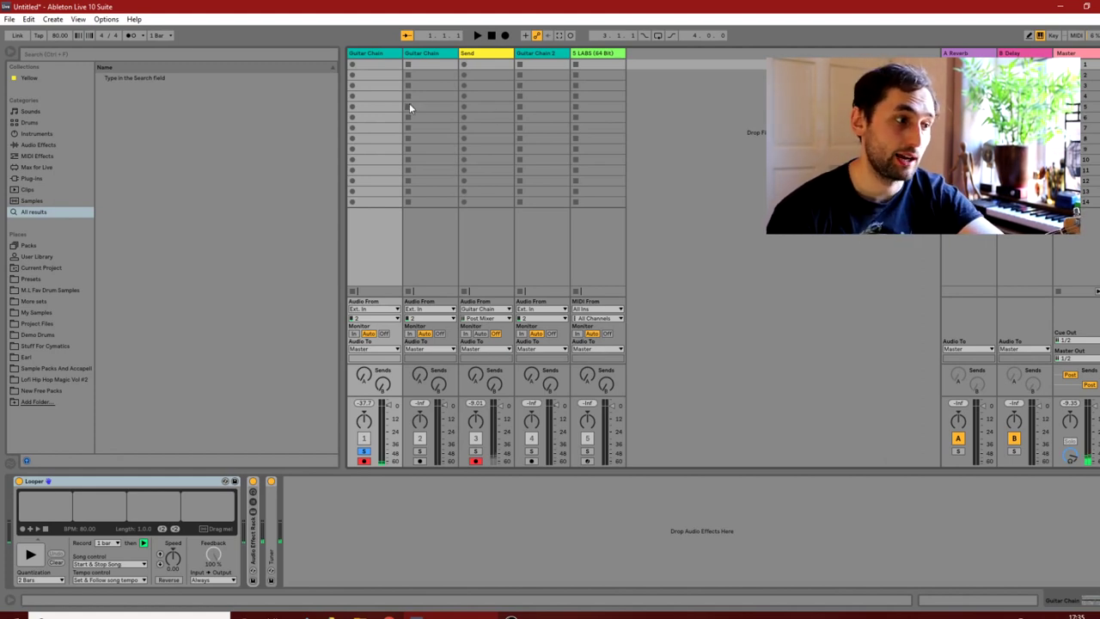
Step: Duplicate the Looper on the first Guitar Chain track and set the second Looper's record length to 4 bars
{"action": "left_click", "coordinate": [190, 483]}
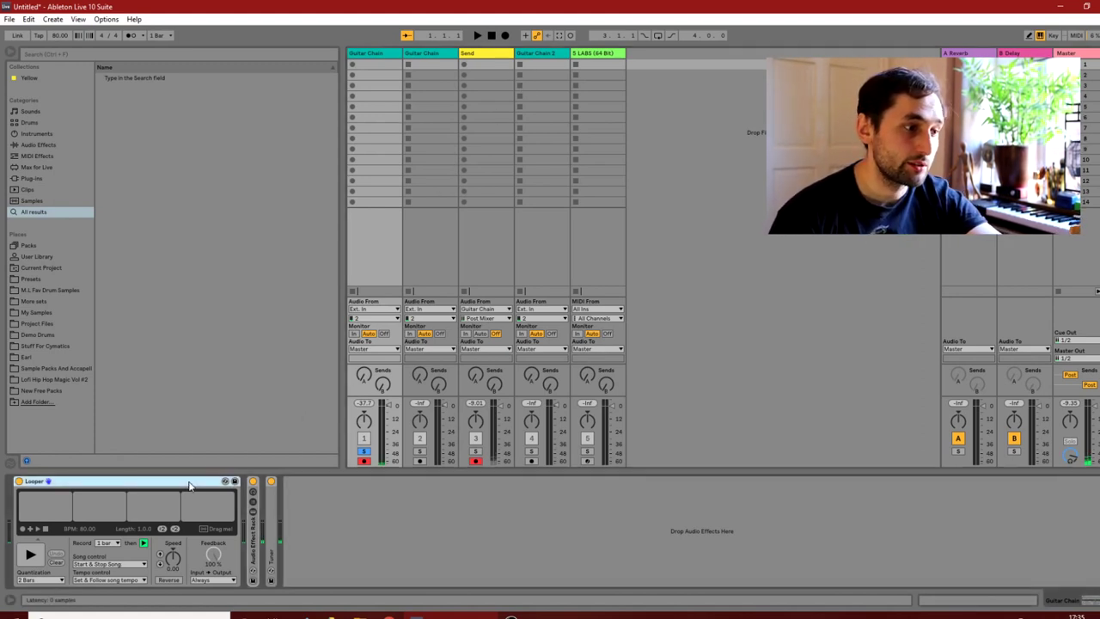
{"action": "key", "text": "ctrl+d"}
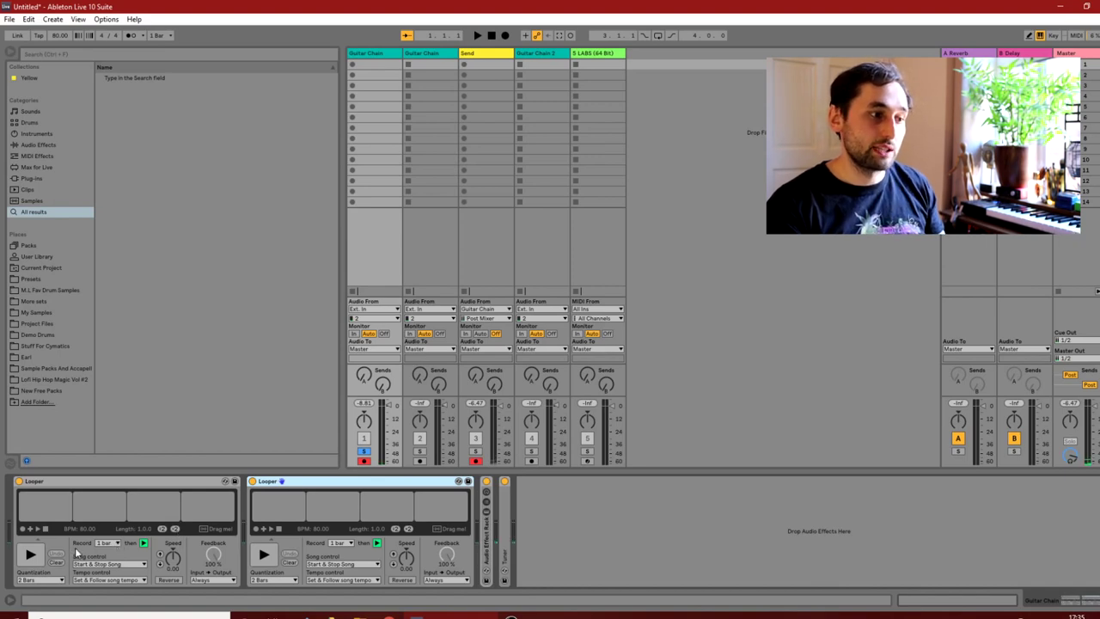
{"action": "left_click", "coordinate": [335, 543]}
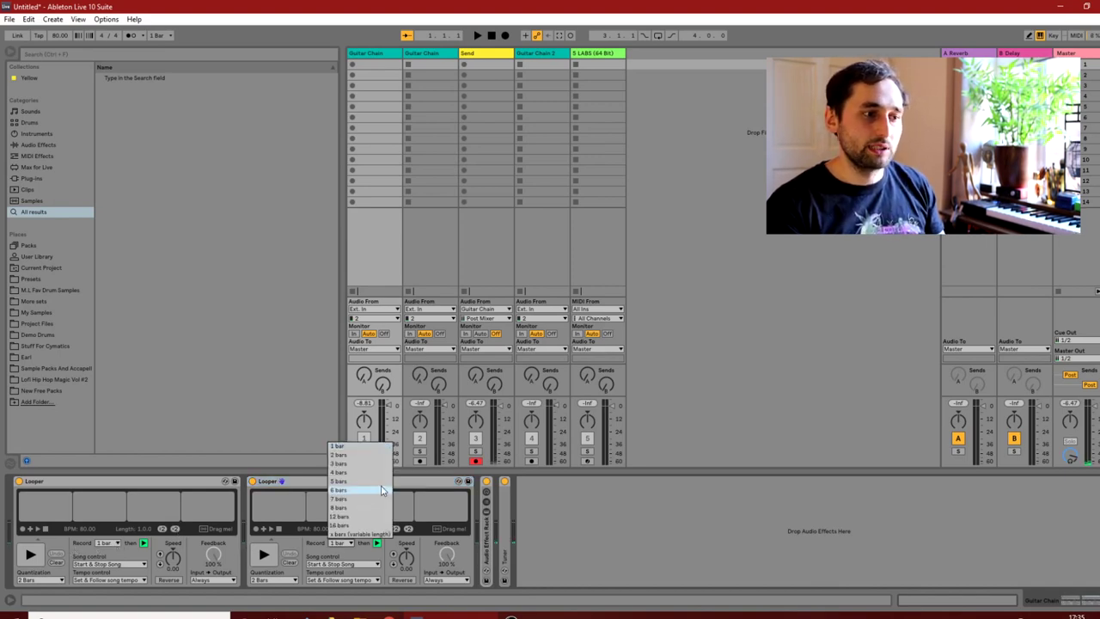
{"action": "left_click", "coordinate": [340, 524]}
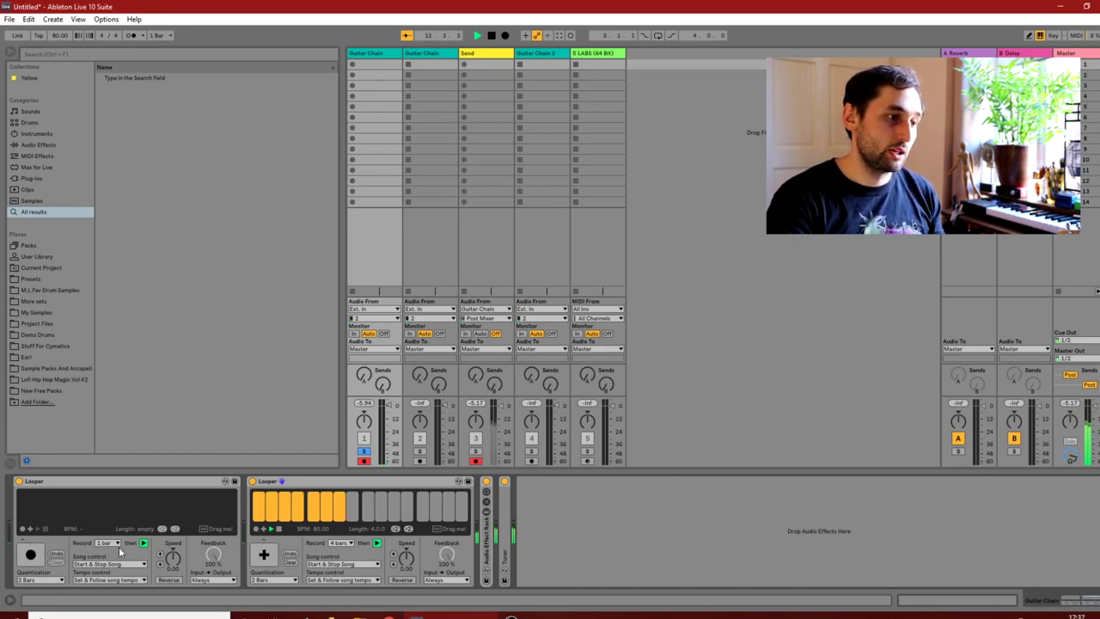
Step: Set the first Looper's quantization to None, record a one-bar loop over the playing four-bar loop, and stop the first Looper
{"action": "left_click", "coordinate": [36, 580]}
{"action": "left_click", "coordinate": [34, 457]}
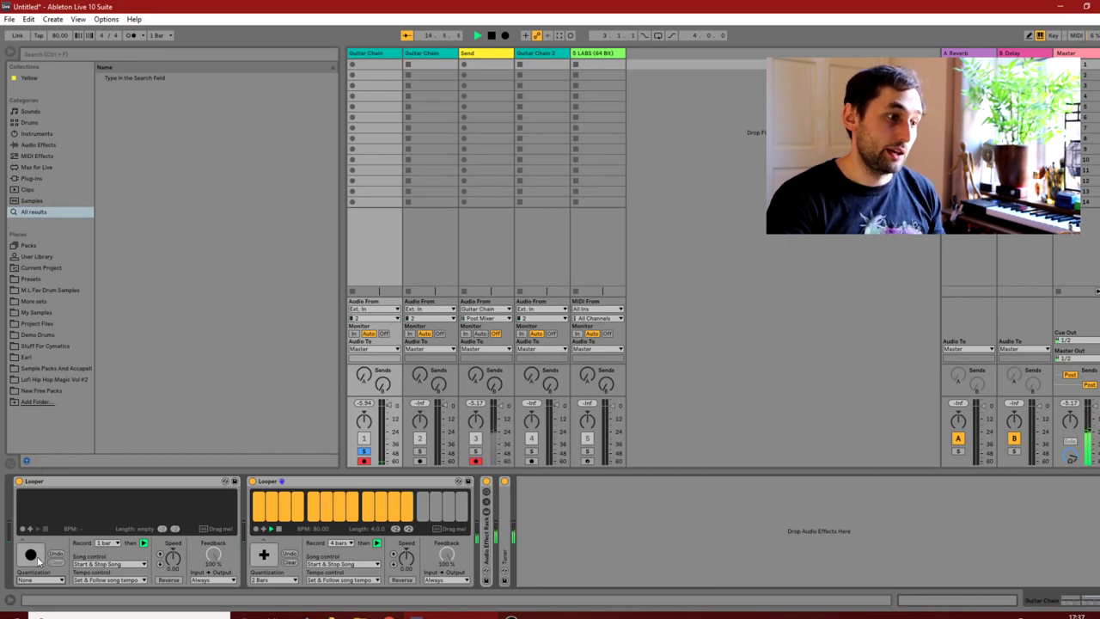
{"action": "left_click", "coordinate": [32, 554]}
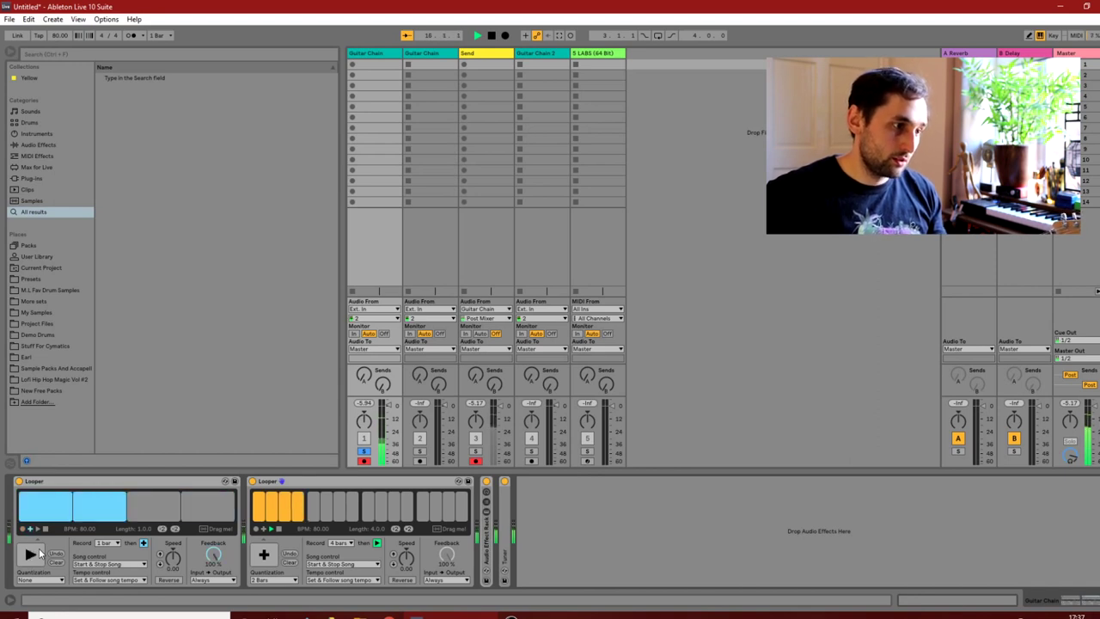
{"action": "left_click", "coordinate": [34, 554]}
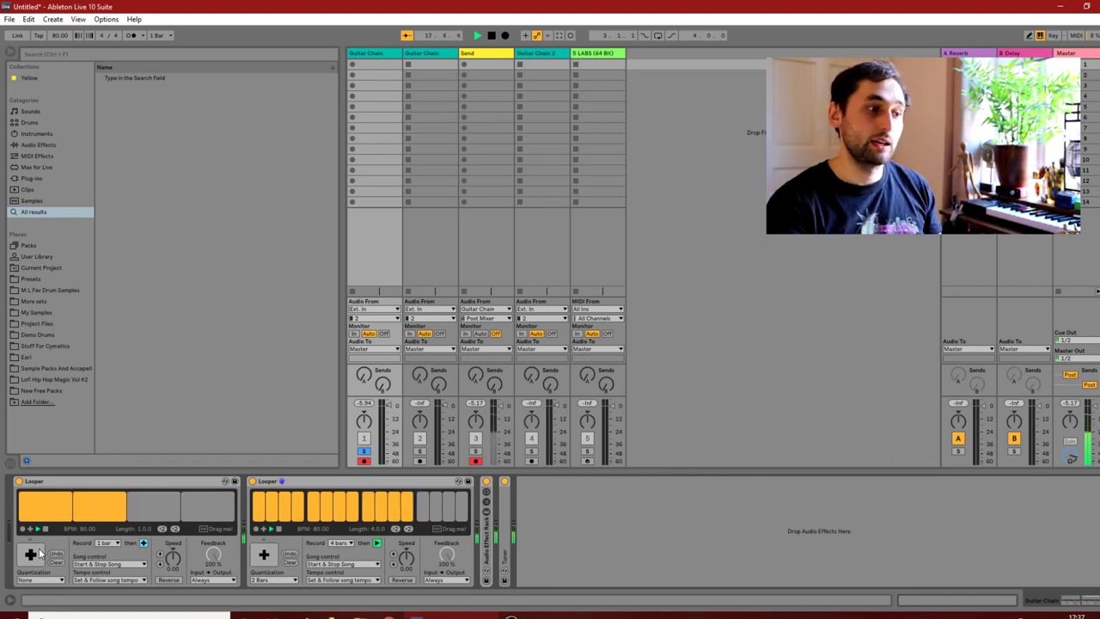
{"action": "left_click", "coordinate": [47, 529]}
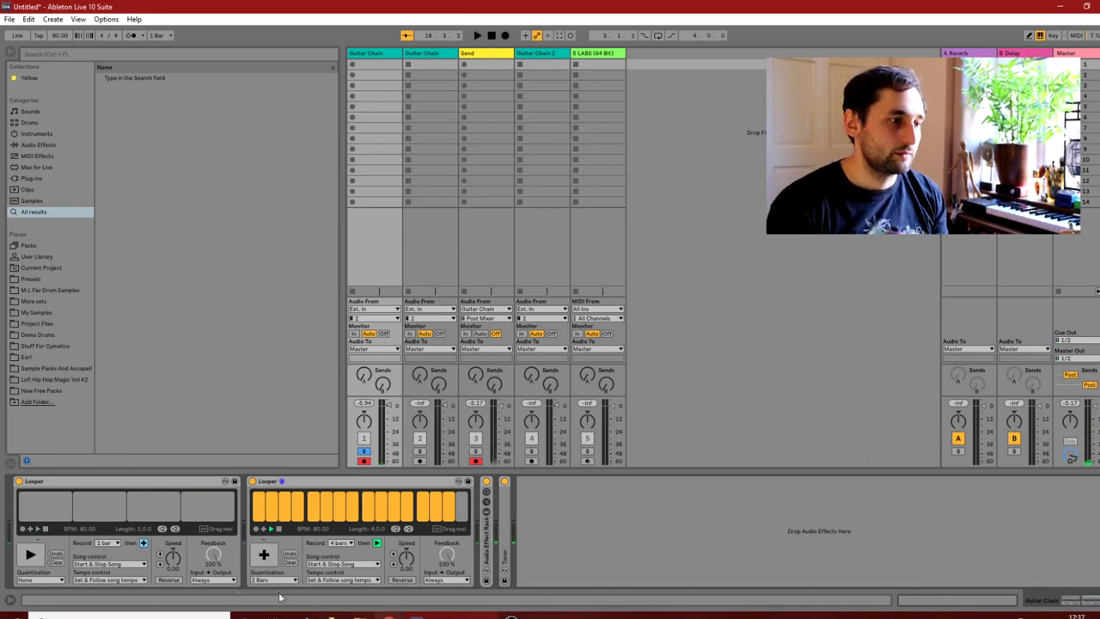
Step: Set the first Looper's song control to None, restart the song, and play and stop that Looper on its own
{"action": "left_click", "coordinate": [108, 563]}
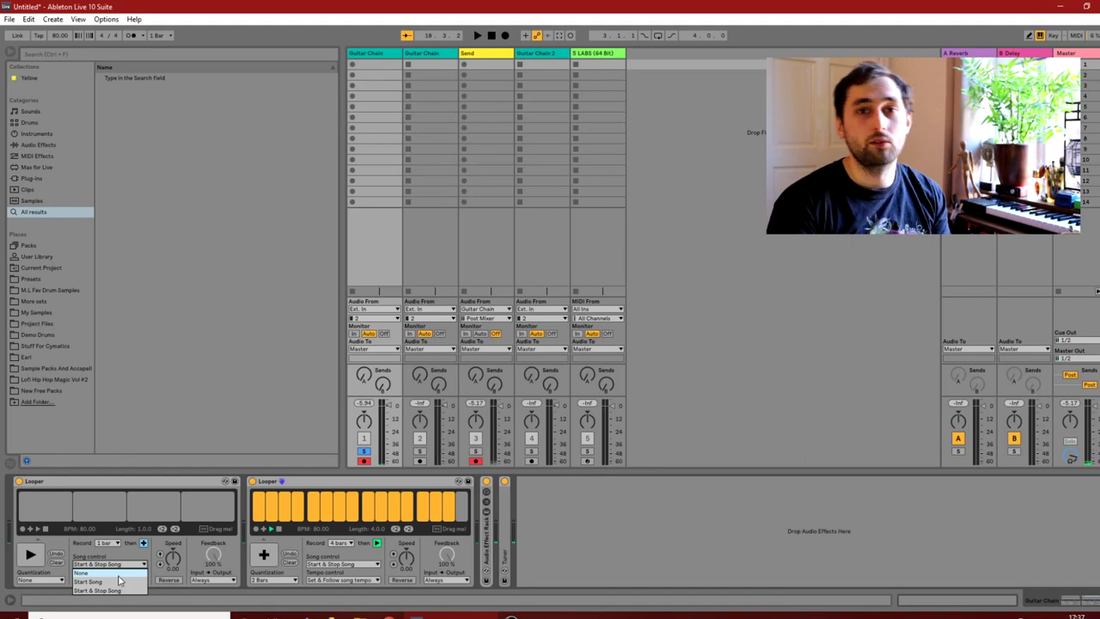
{"action": "left_click", "coordinate": [119, 575]}
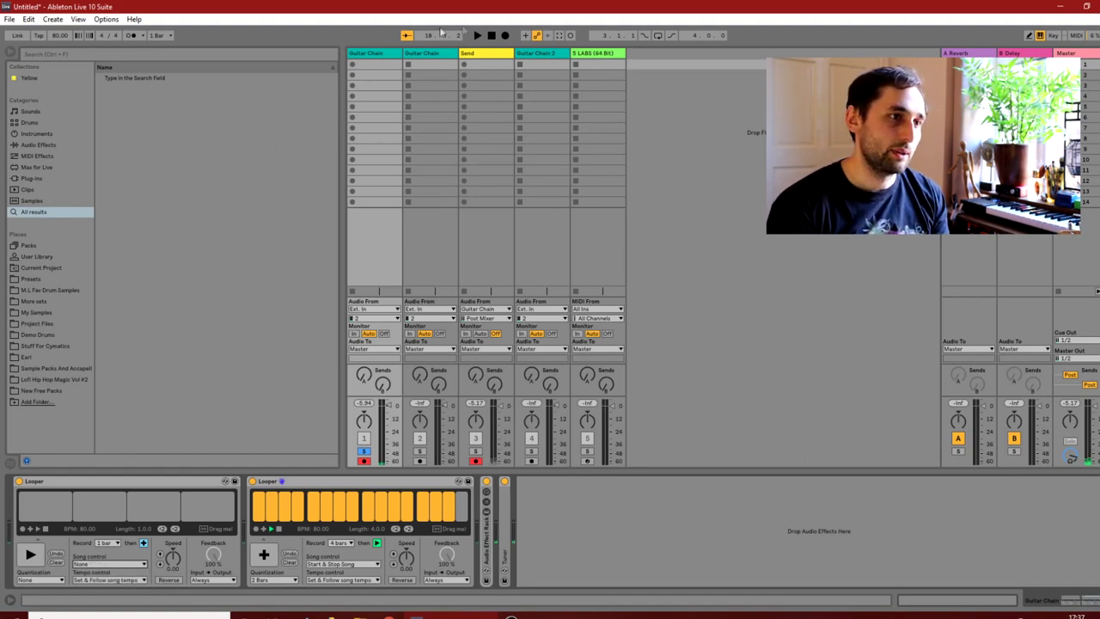
{"action": "left_click", "coordinate": [476, 35]}
{"action": "left_click", "coordinate": [30, 554]}
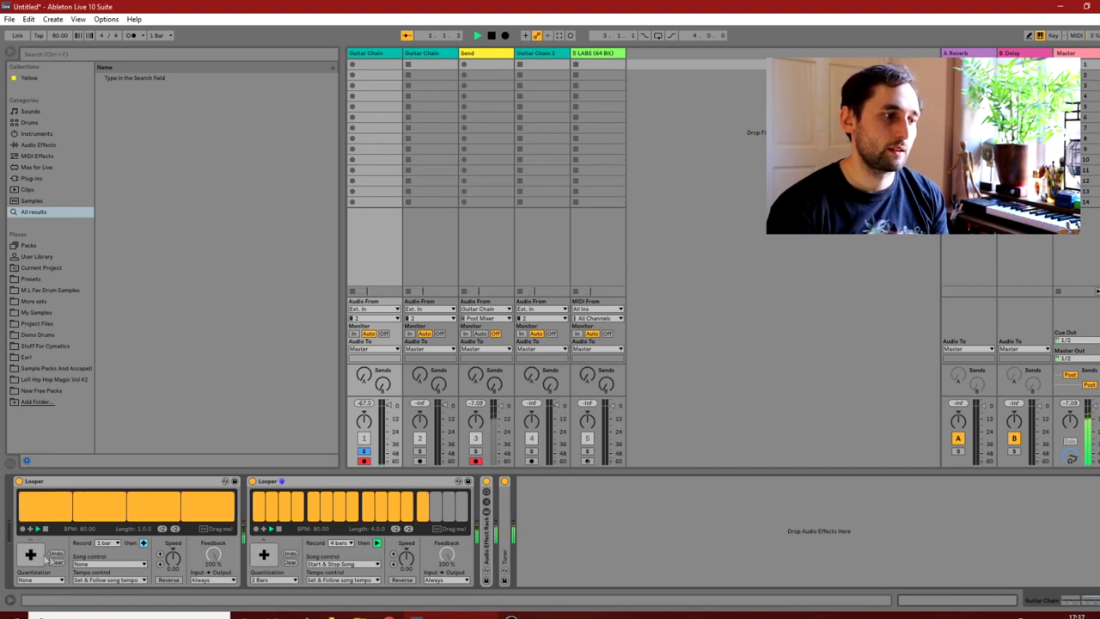
{"action": "left_click", "coordinate": [45, 529]}
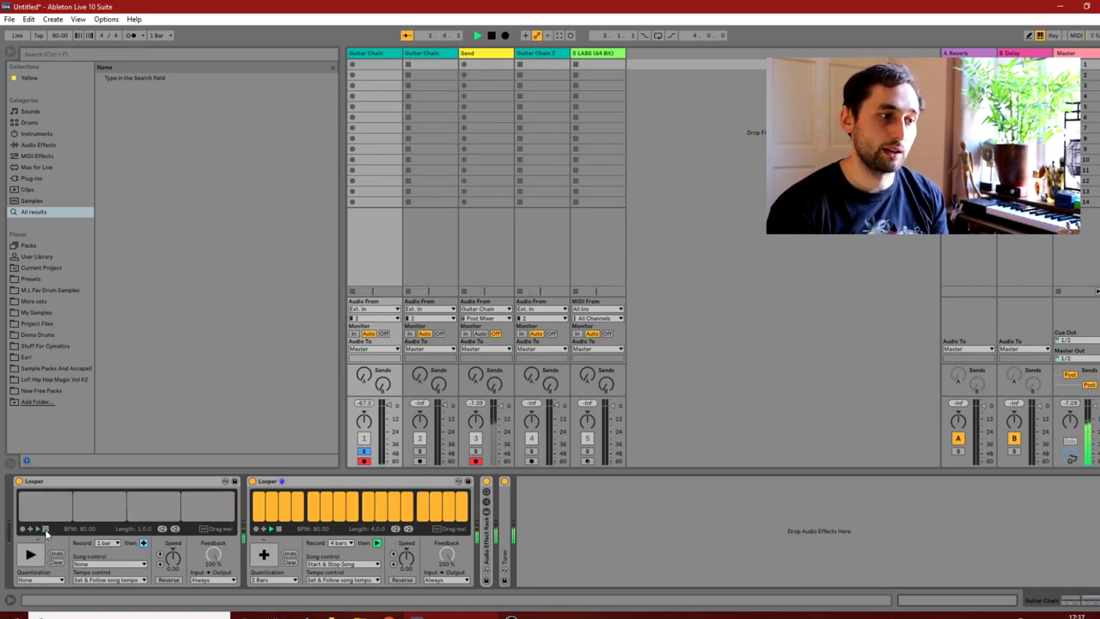
Step: Review the first Looper's song control options without changing them, and stop the song through the second Looper
{"action": "left_click", "coordinate": [138, 564]}
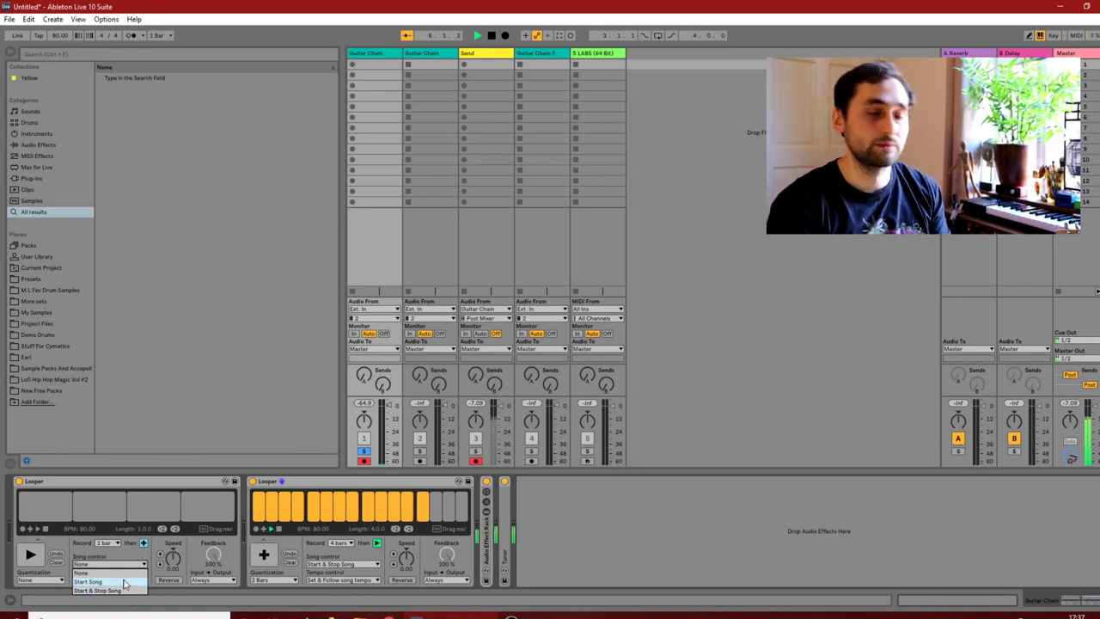
{"action": "left_click", "coordinate": [592, 539]}
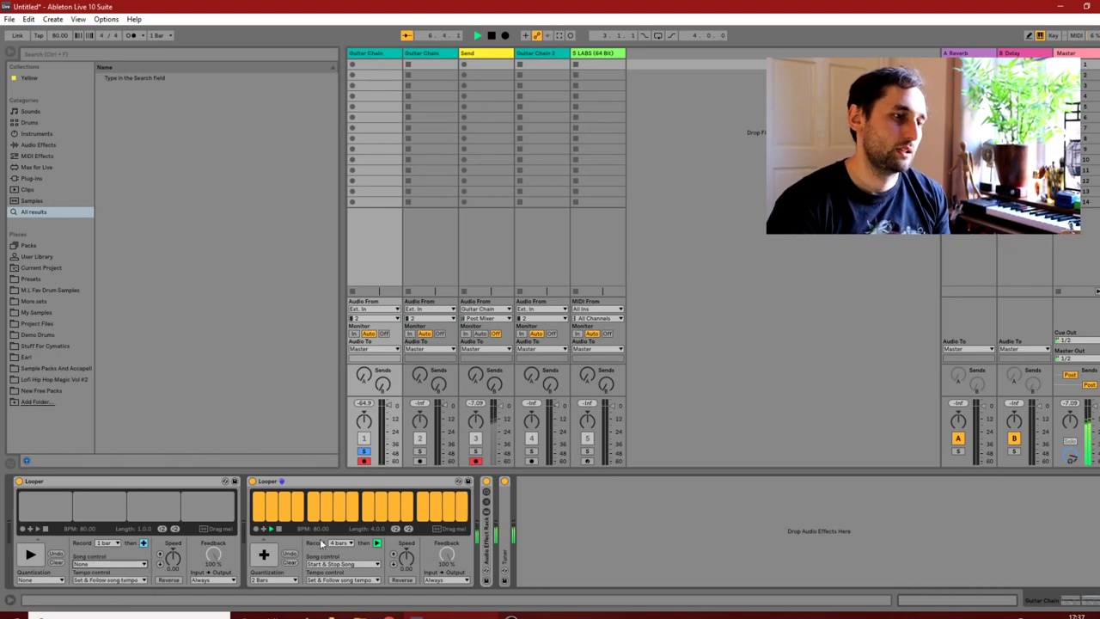
{"action": "left_click", "coordinate": [264, 554]}
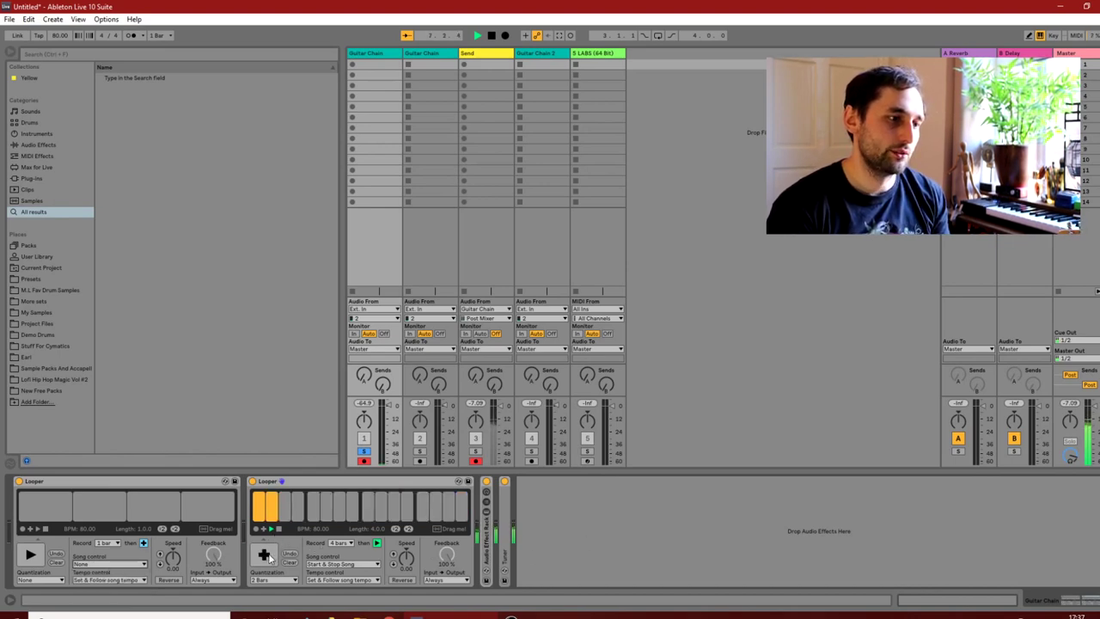
{"action": "double_click", "coordinate": [267, 554]}
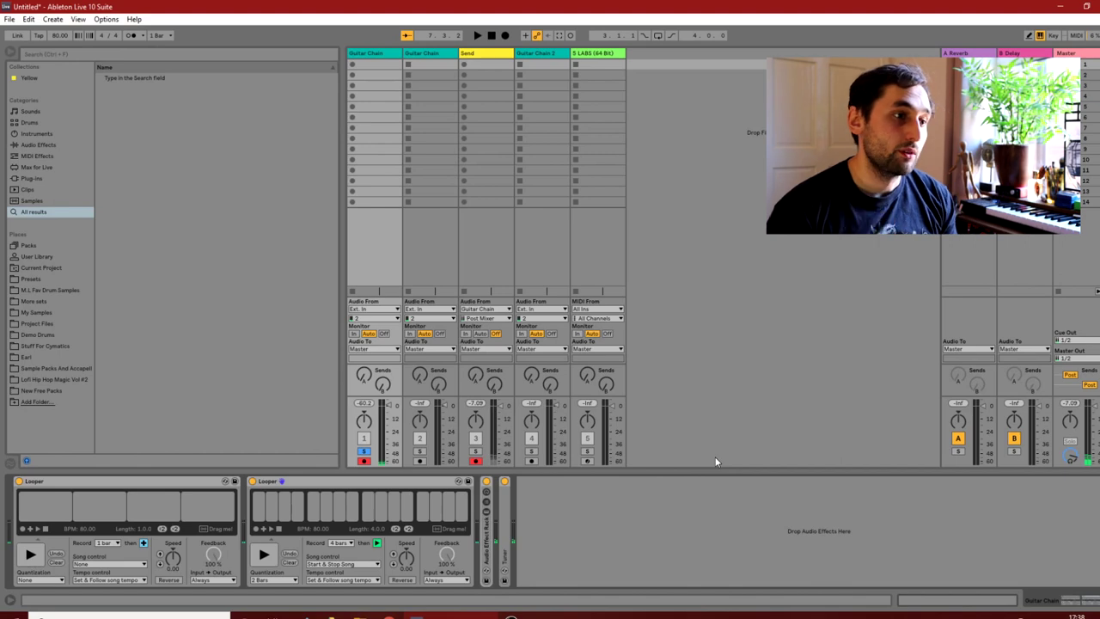
Step: Insert a MIDI track and load a Drum Rack with the A-HiHat 1 Half Open A.aif sample on it
{"action": "right_click", "coordinate": [693, 53]}
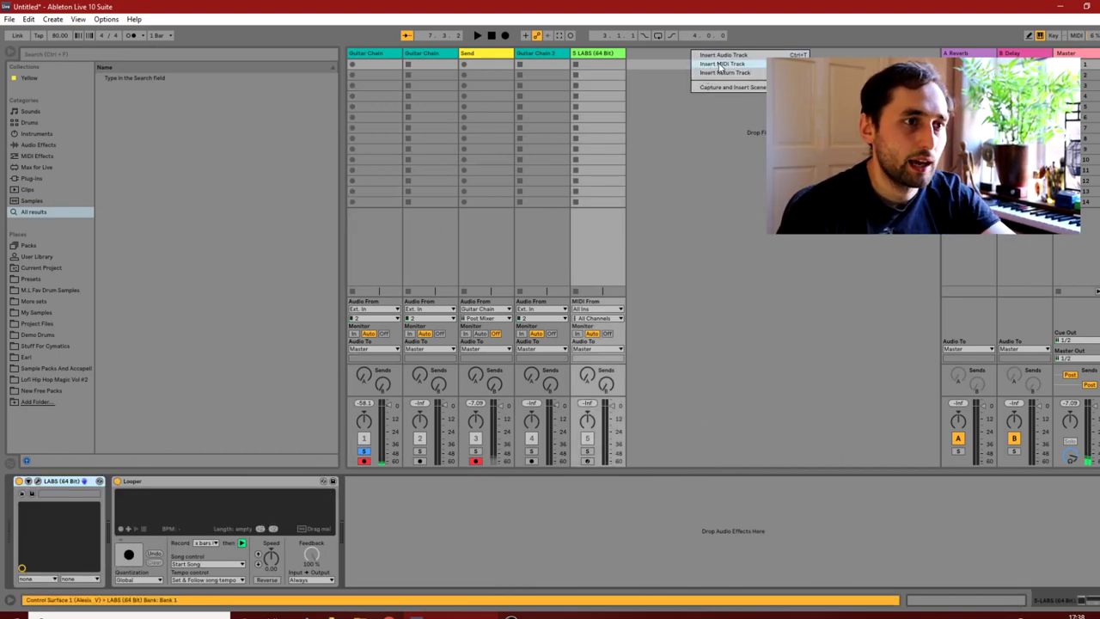
{"action": "left_click", "coordinate": [722, 63]}
{"action": "left_click", "coordinate": [29, 122]}
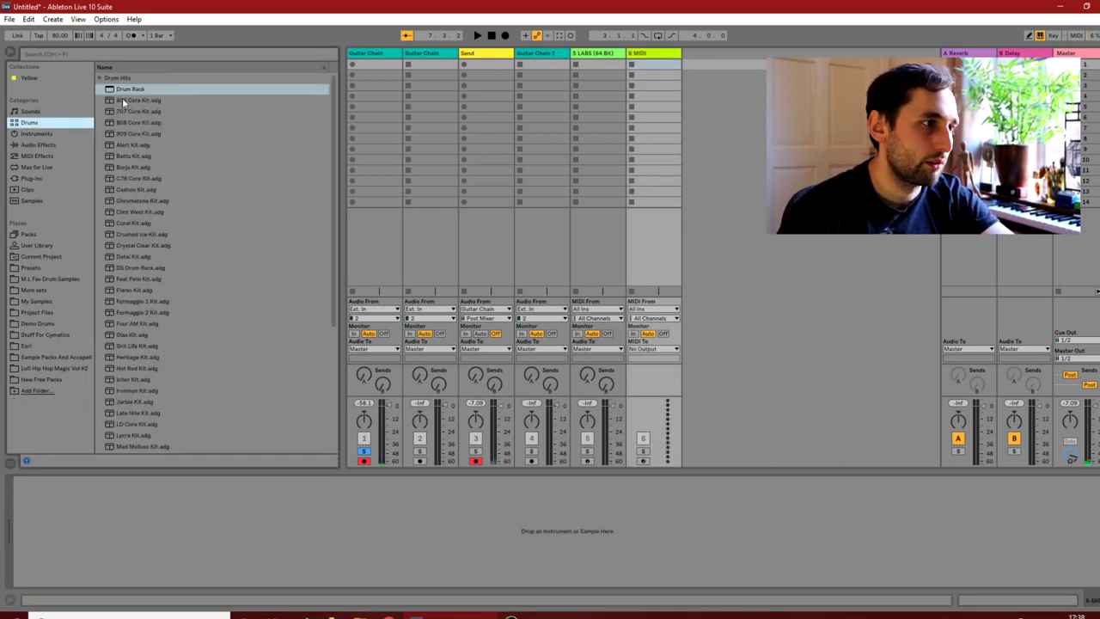
{"action": "double_click", "coordinate": [220, 275]}
{"action": "left_click", "coordinate": [107, 156]}
{"action": "double_click", "coordinate": [163, 166]}
Step: Duplicate the Drum Rack track, add the Kick 80sUKDiscoVinyl.wav sample to the copy, and arm the copy for recording
{"action": "left_click", "coordinate": [652, 53]}
{"action": "key", "text": "ctrl+d"}
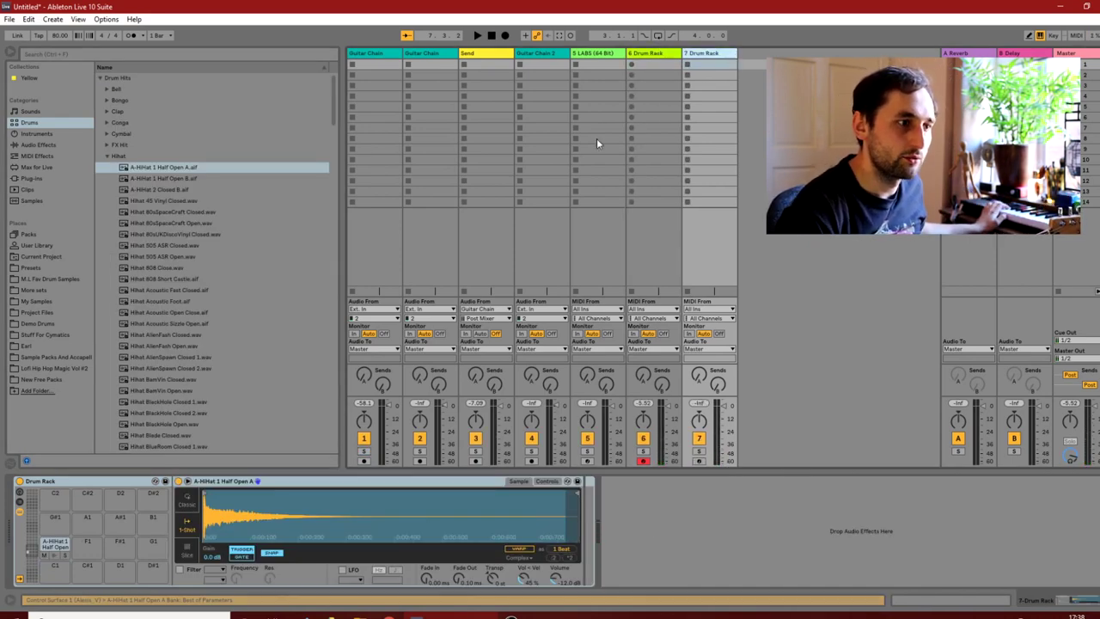
{"action": "scroll", "coordinate": [191, 224], "scroll_direction": "down", "scroll_amount": 15}
{"action": "double_click", "coordinate": [164, 233]}
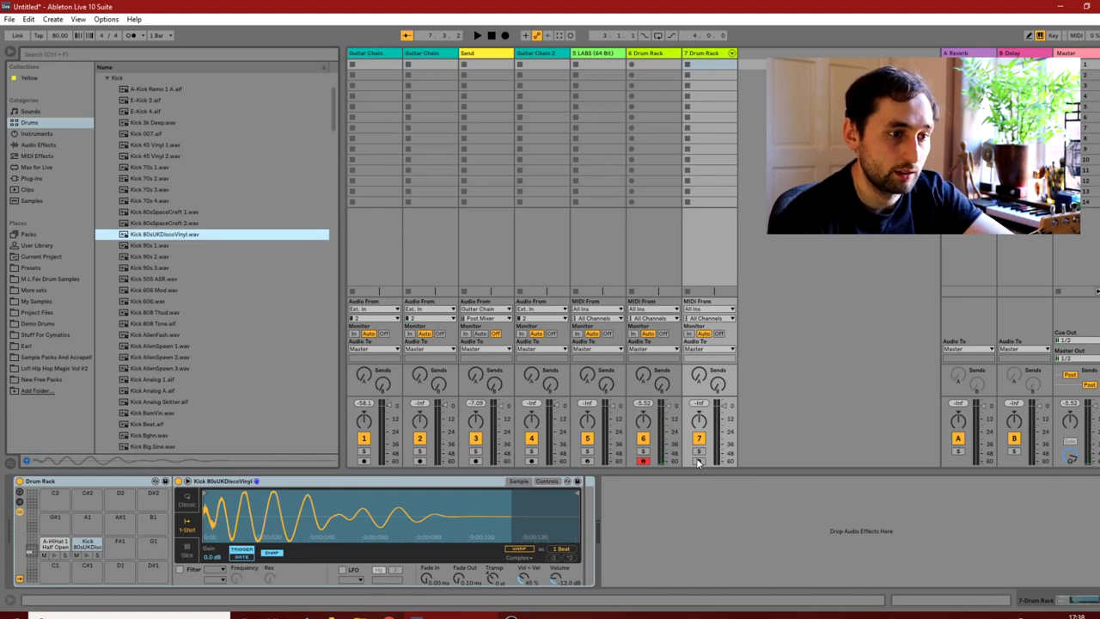
{"action": "left_click", "coordinate": [698, 462]}
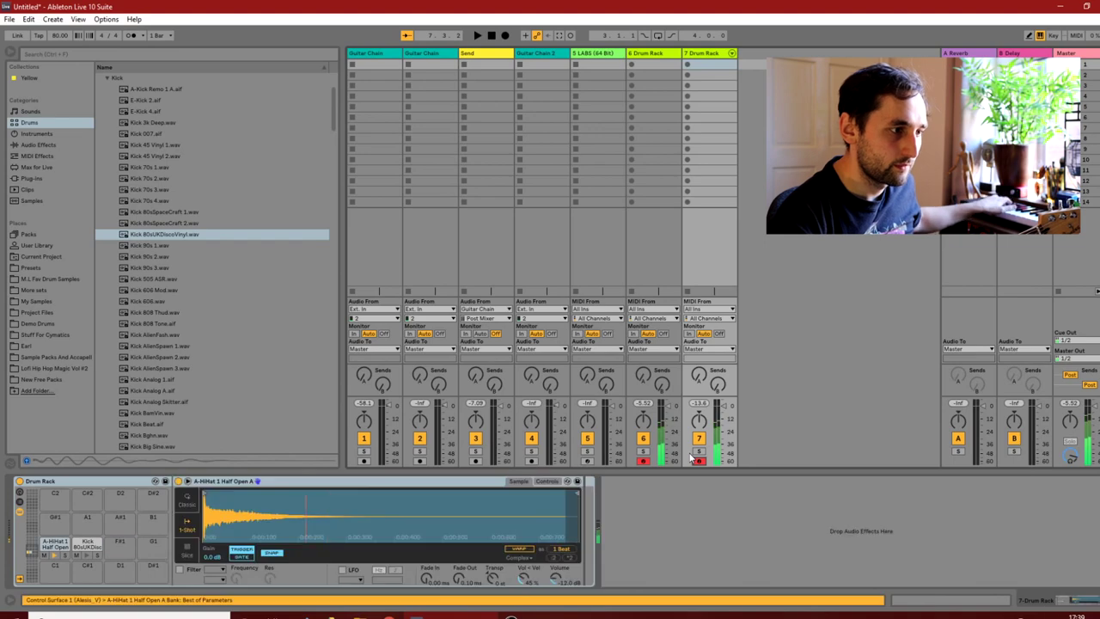
Step: Group the two Drum Rack tracks
{"action": "left_click", "coordinate": [660, 55], "text": "shift"}
{"action": "right_click", "coordinate": [695, 56]}
{"action": "left_click", "coordinate": [730, 114]}
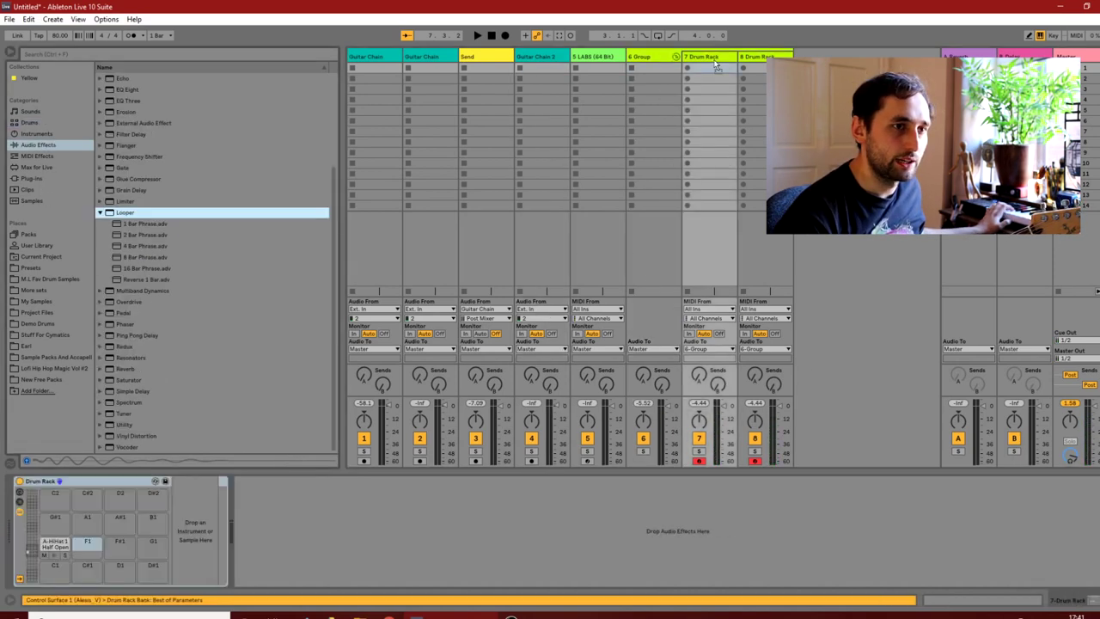
Step: Add a Looper to the hi-hat Drum Rack track and another to the kick Drum Rack track
{"action": "left_click_drag", "start_coordinate": [125, 212], "coordinate": [411, 480]}
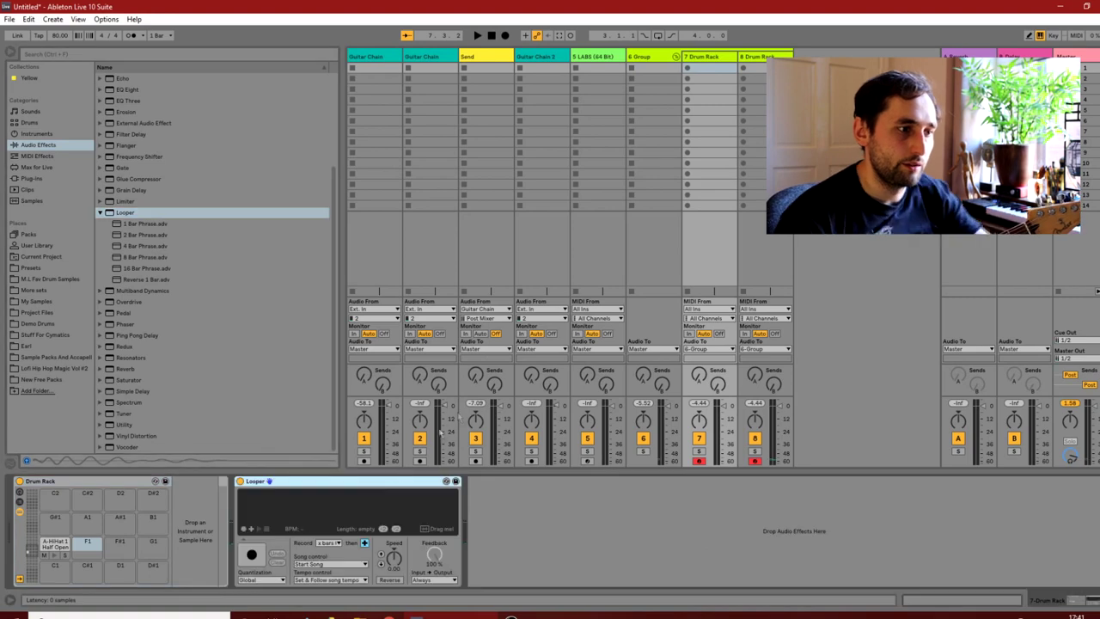
{"action": "left_click", "coordinate": [762, 57]}
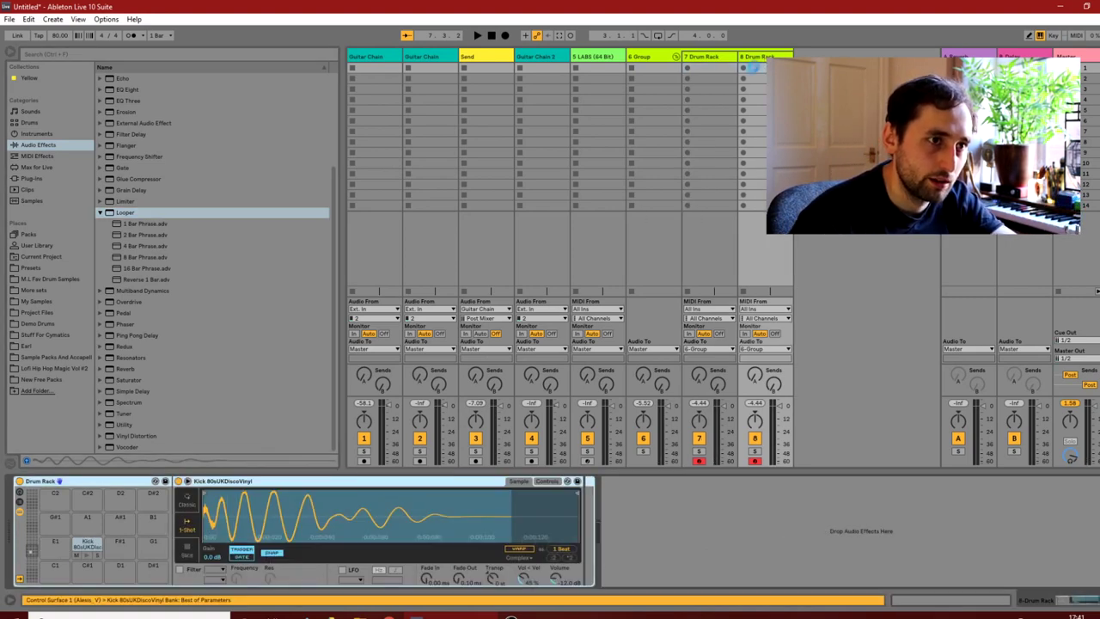
{"action": "key", "text": "Return"}
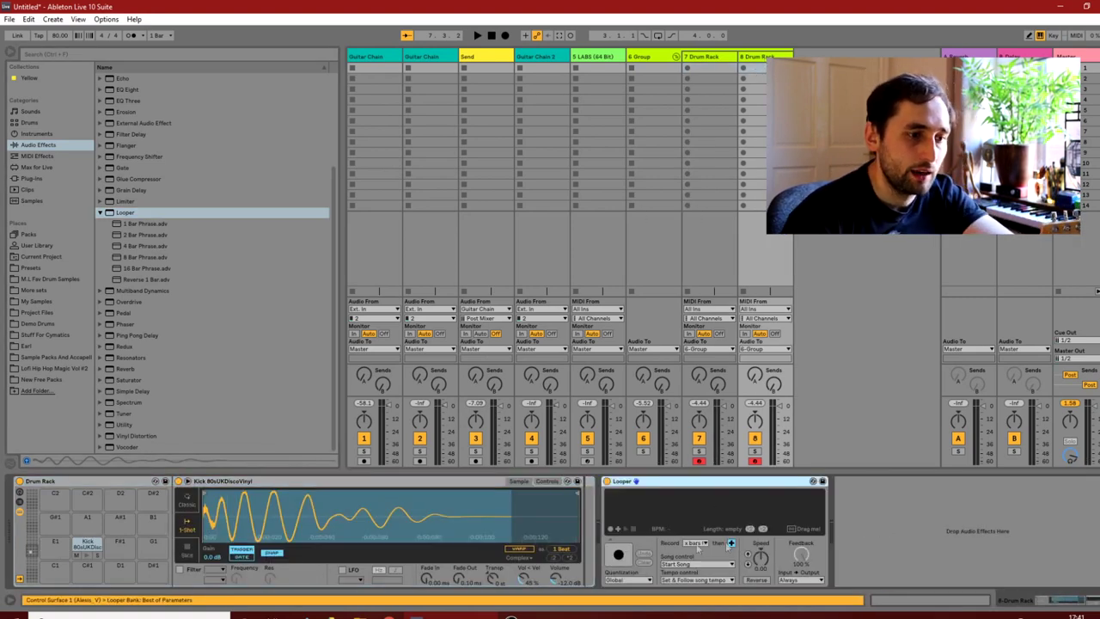
Step: Set the Loopers on the kick and hi-hat tracks to record 1 bar and continue into playback
{"action": "left_click", "coordinate": [702, 544]}
{"action": "left_click", "coordinate": [694, 451]}
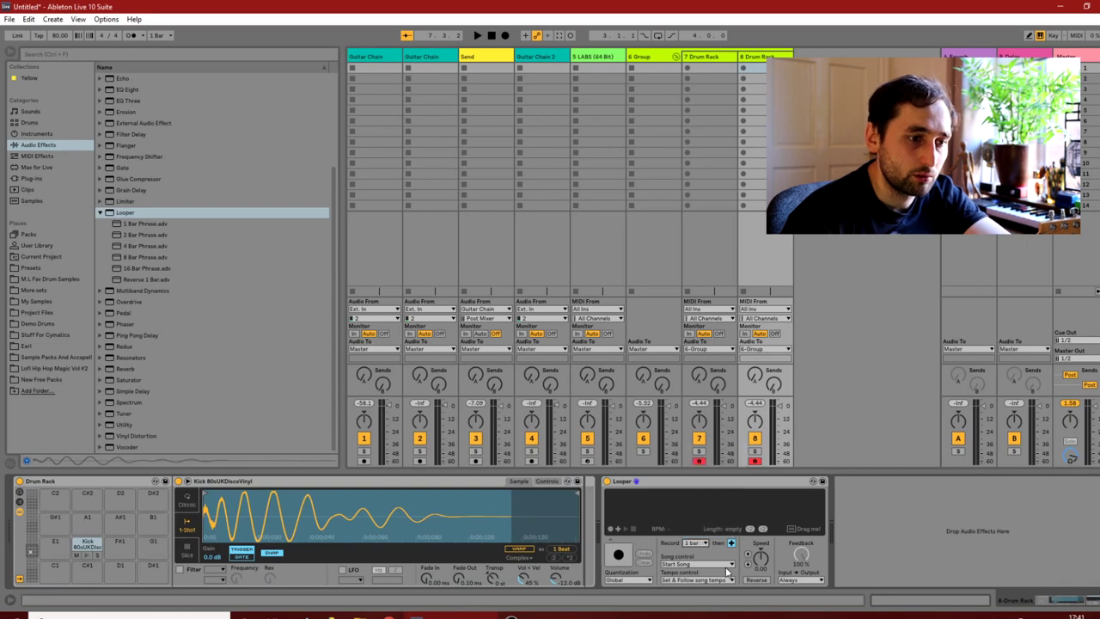
{"action": "left_click", "coordinate": [714, 58]}
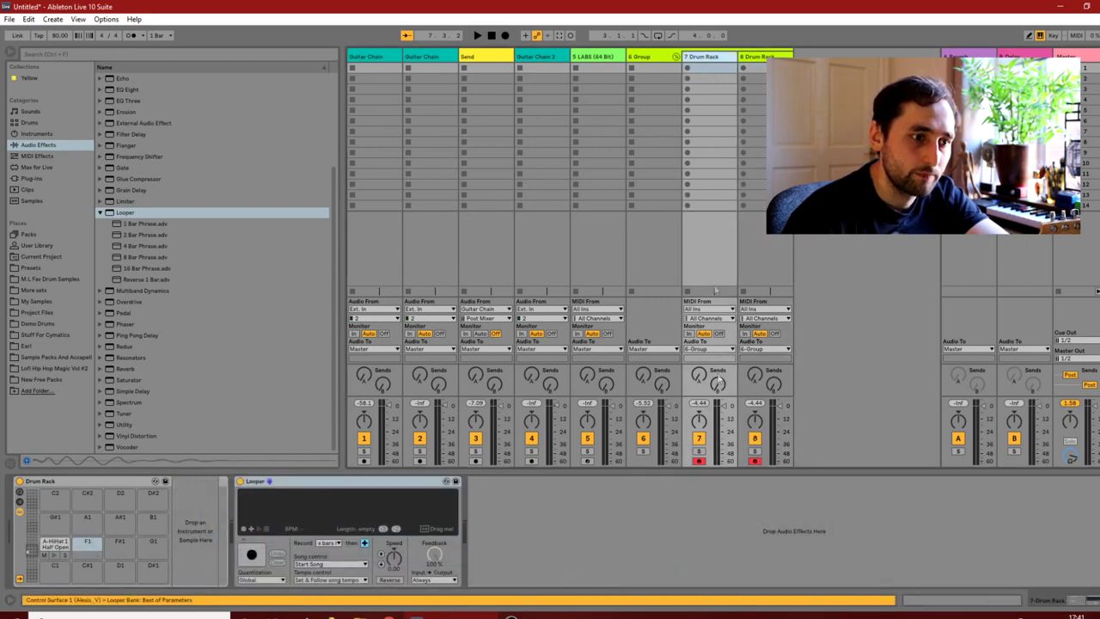
{"action": "left_click", "coordinate": [337, 543]}
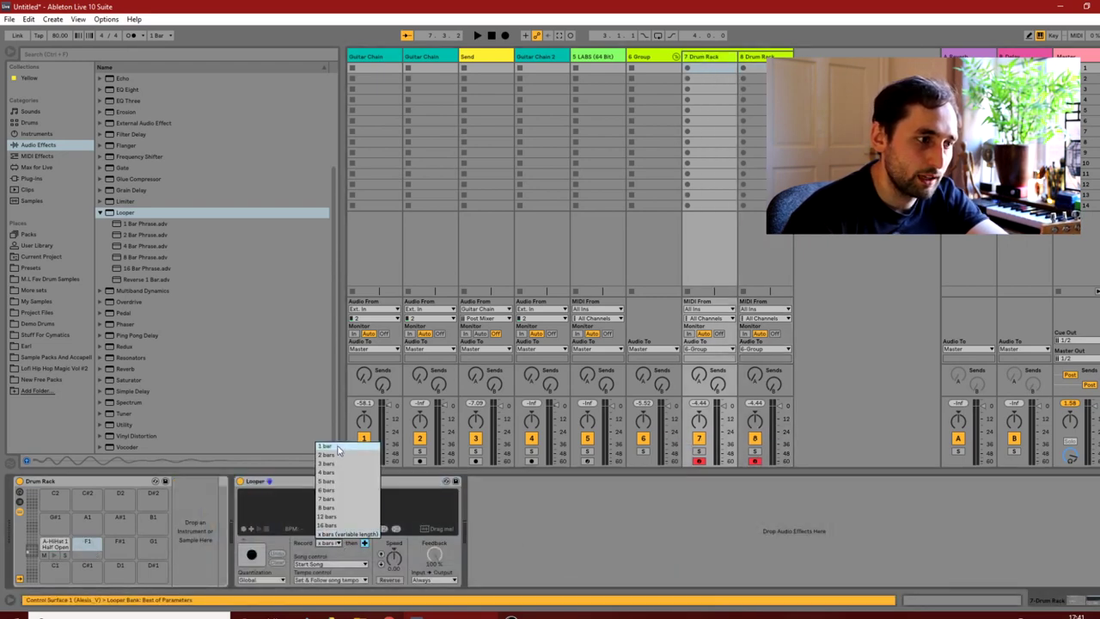
{"action": "left_click", "coordinate": [338, 448]}
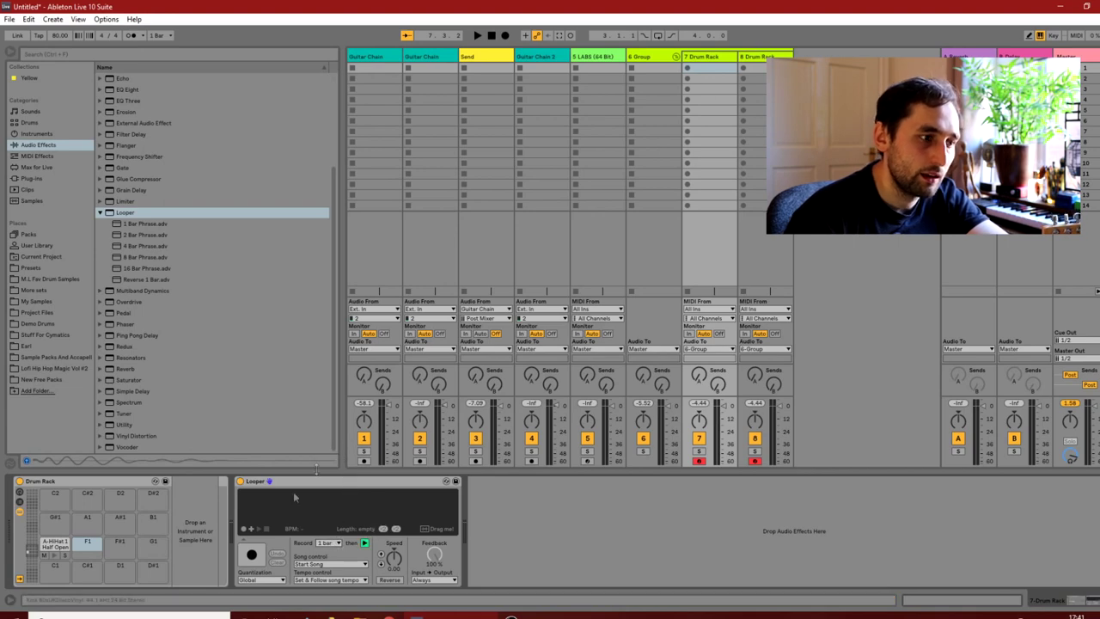
Step: MIDI-map the main transport buttons of the two drum Loopers, assigning note C4 to the hi-hat Looper
{"action": "left_click", "coordinate": [1074, 35]}
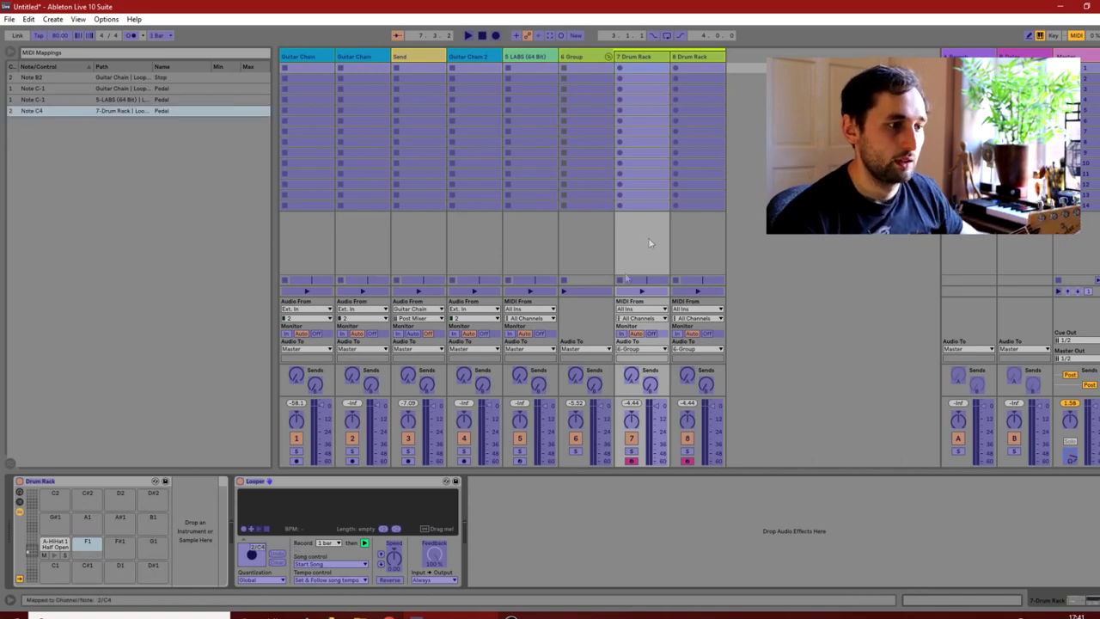
{"action": "left_click", "coordinate": [709, 57]}
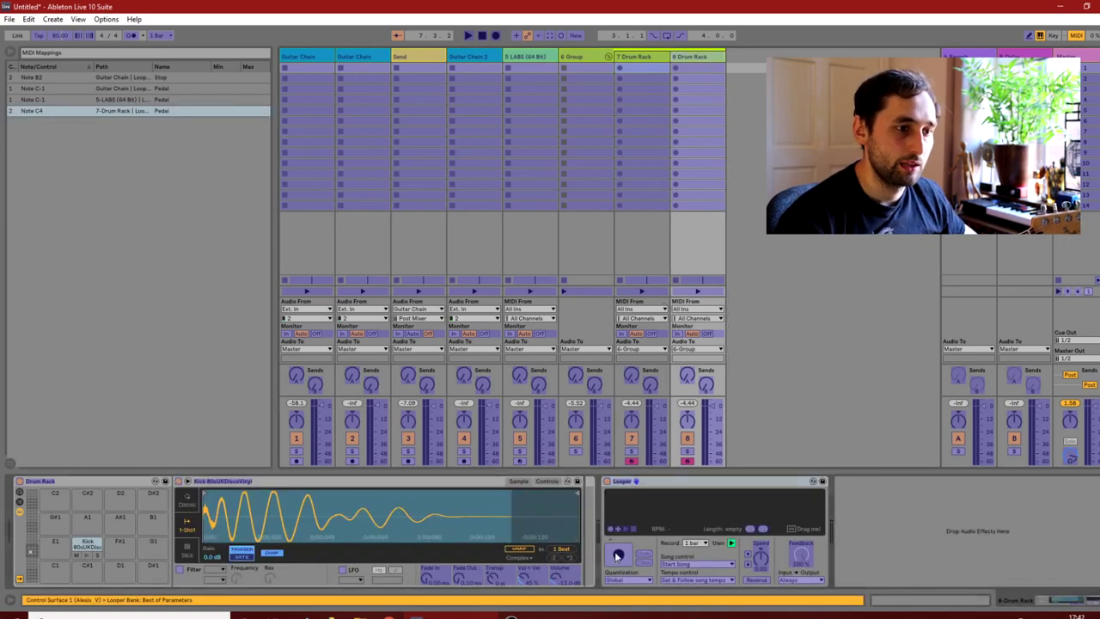
{"action": "left_click", "coordinate": [1075, 35]}
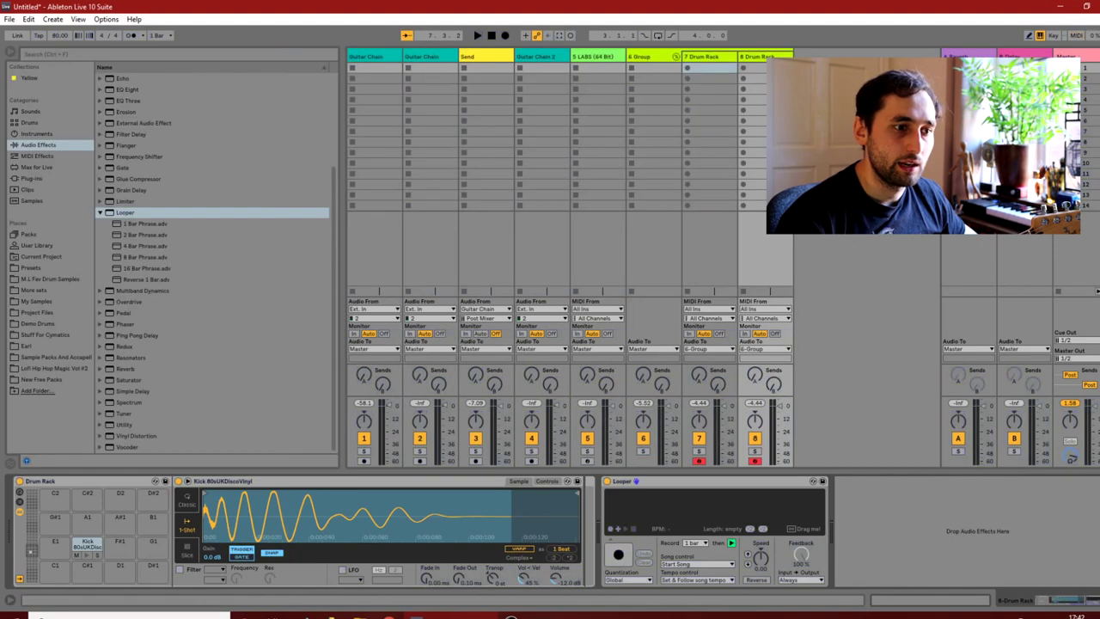
Step: Start the song, loop one bar each of hi-hat and kick, silence the kick Looper, and bring up the hi-hat Looper
{"action": "left_click", "coordinate": [478, 36]}
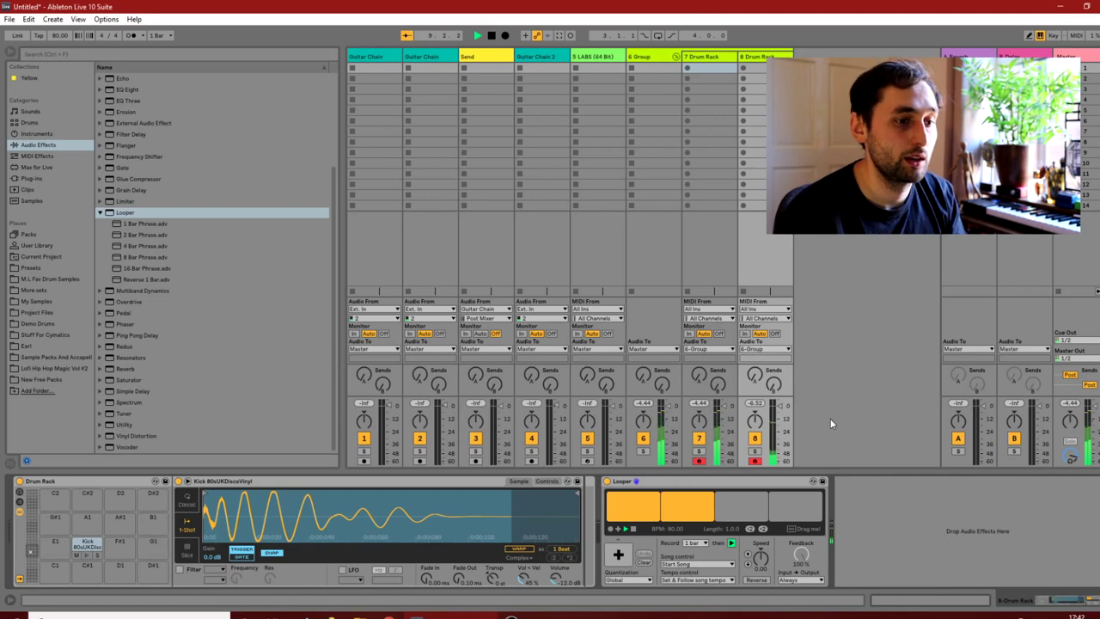
{"action": "left_click", "coordinate": [642, 563]}
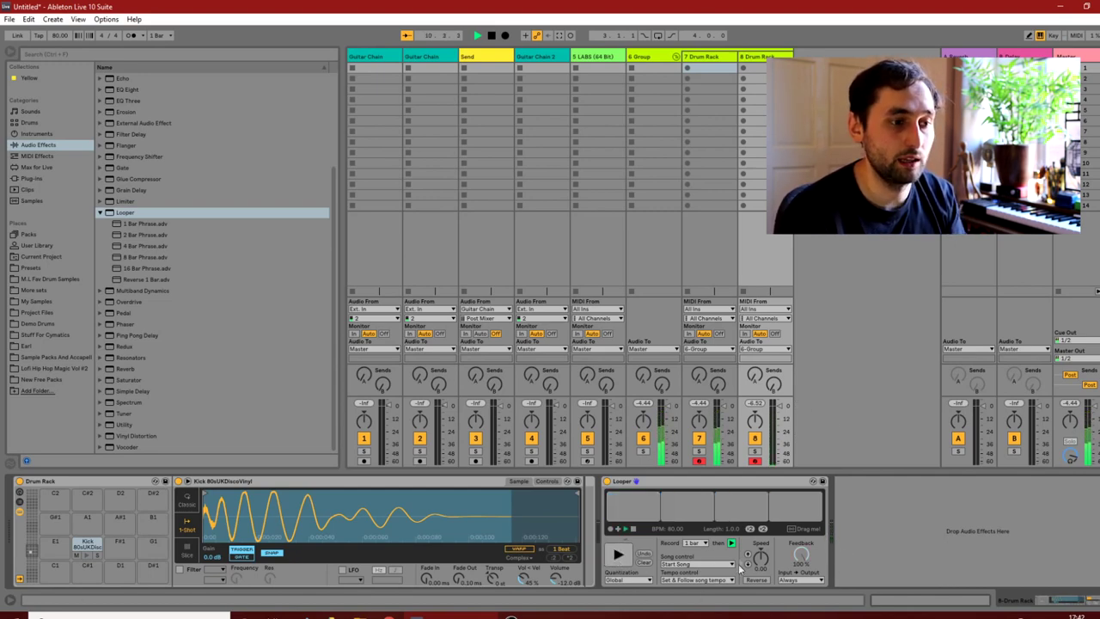
{"action": "left_click", "coordinate": [684, 391]}
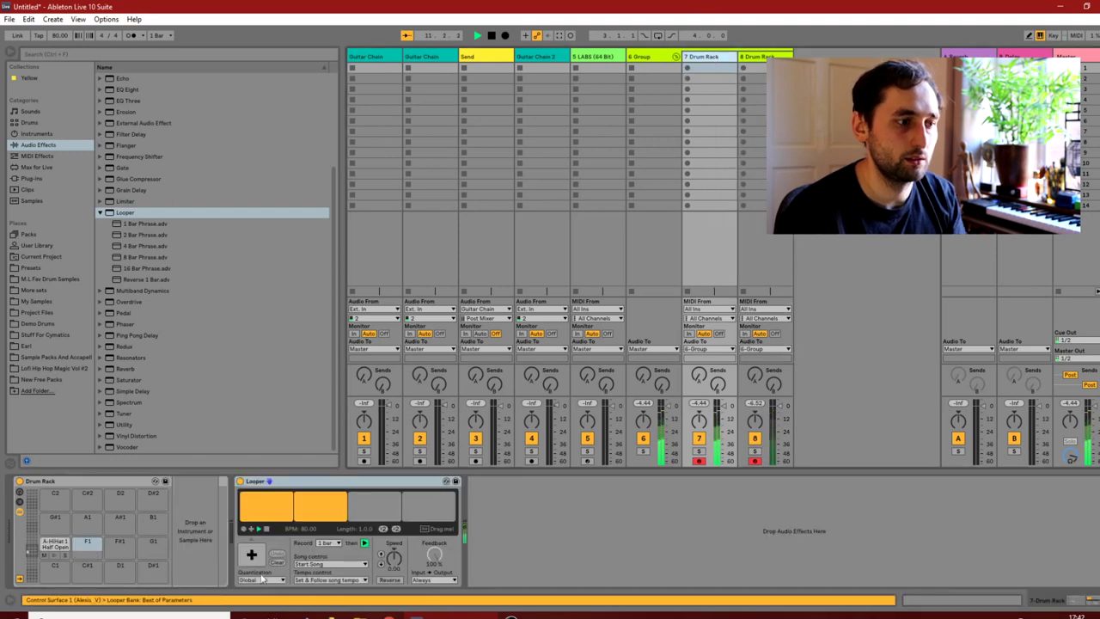